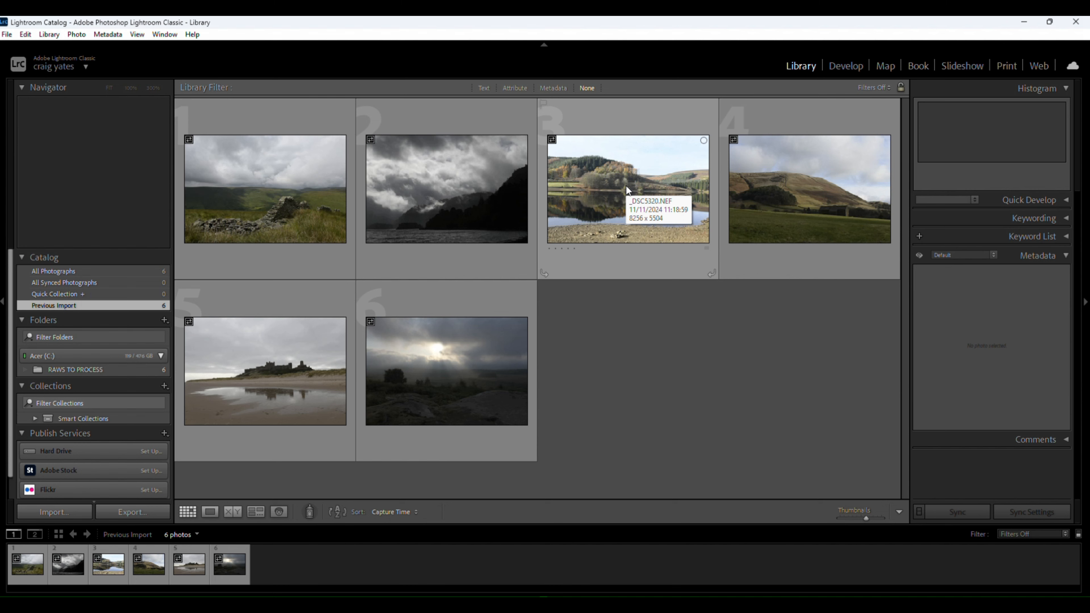
Open the lake reflection photo _DSC5320.NEF for developing and apply the Adobe Landscape profile.
double_click(626, 187)
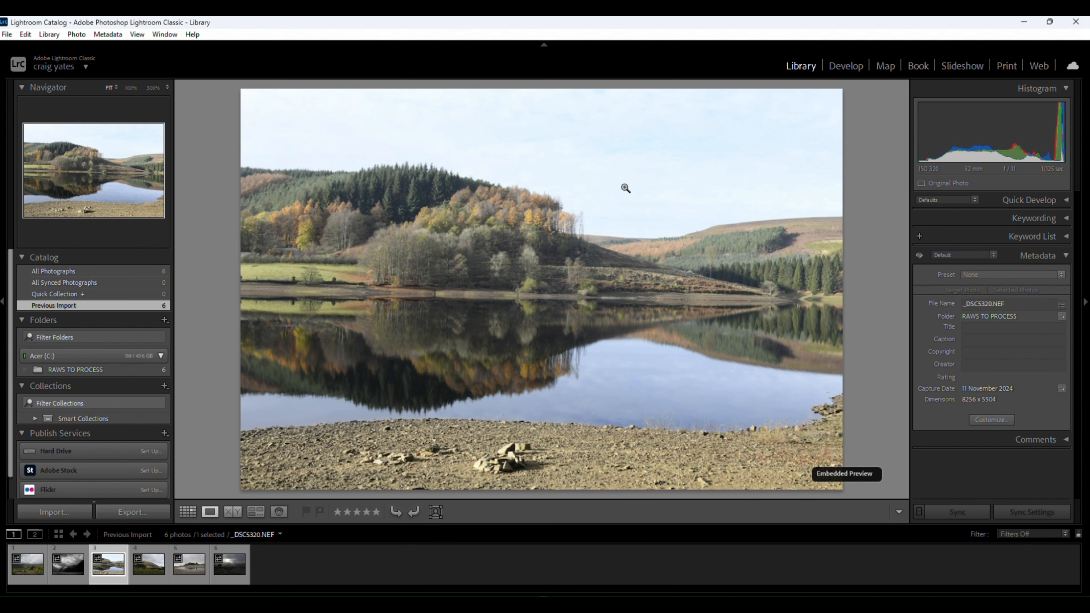
left_click(845, 64)
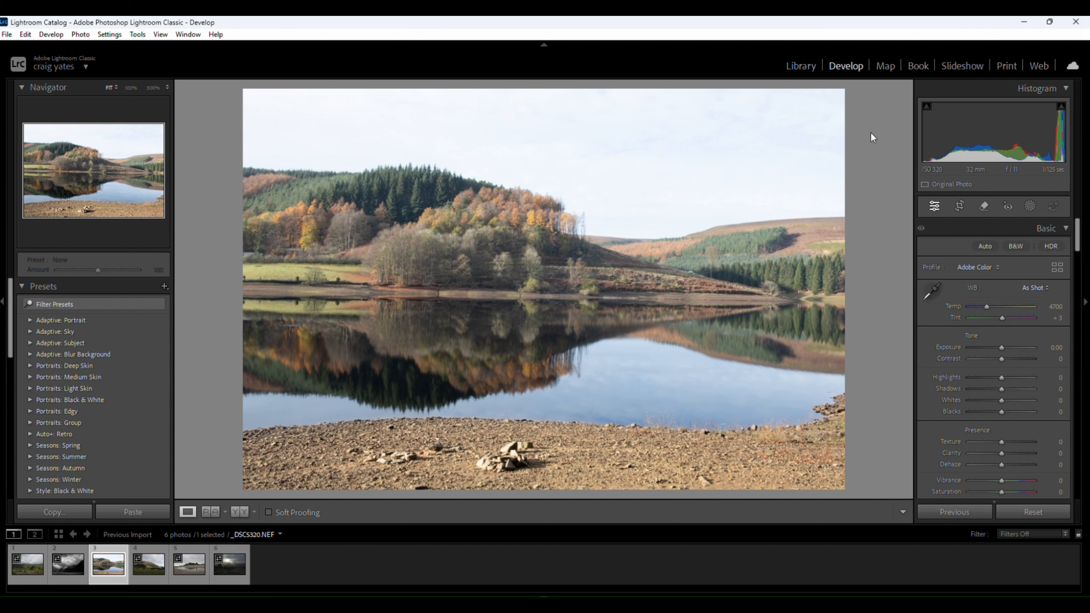
left_click(995, 269)
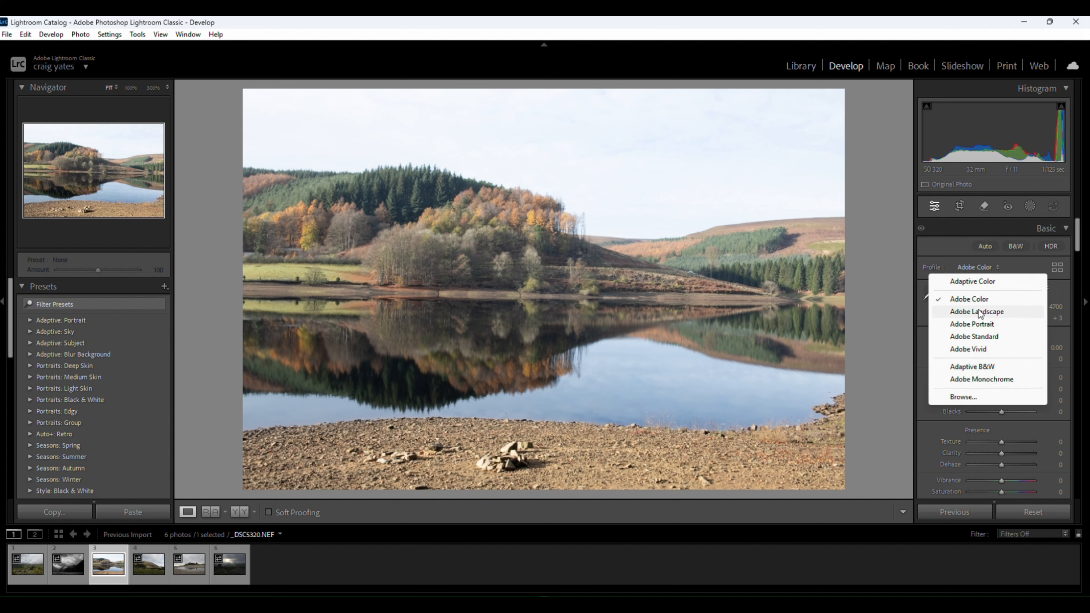
left_click(978, 310)
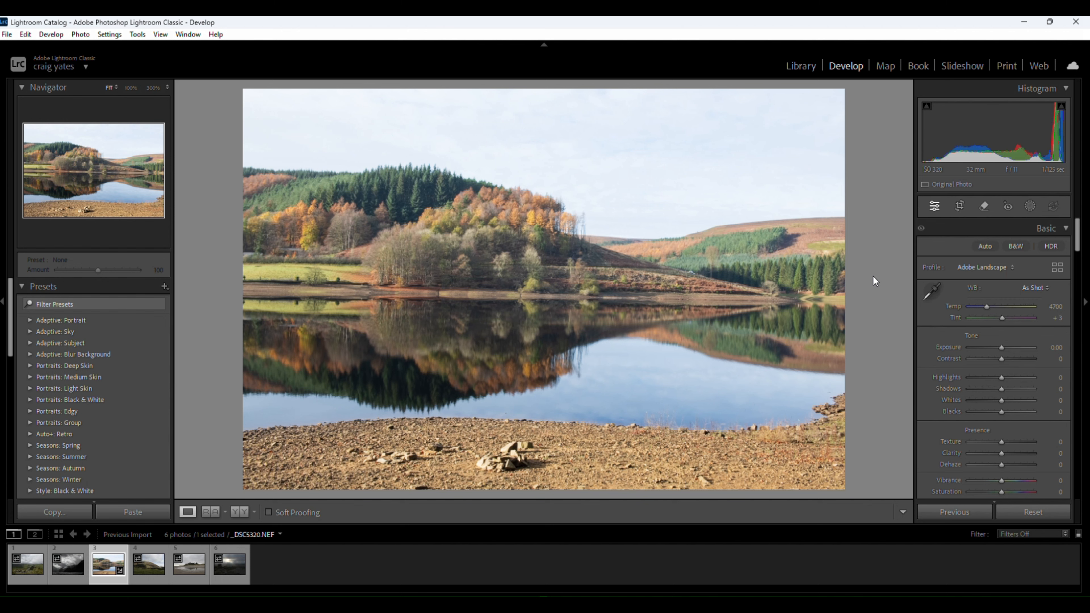
Straighten the lake photo by rotating the crop to an angle of -1.36.
left_click(959, 206)
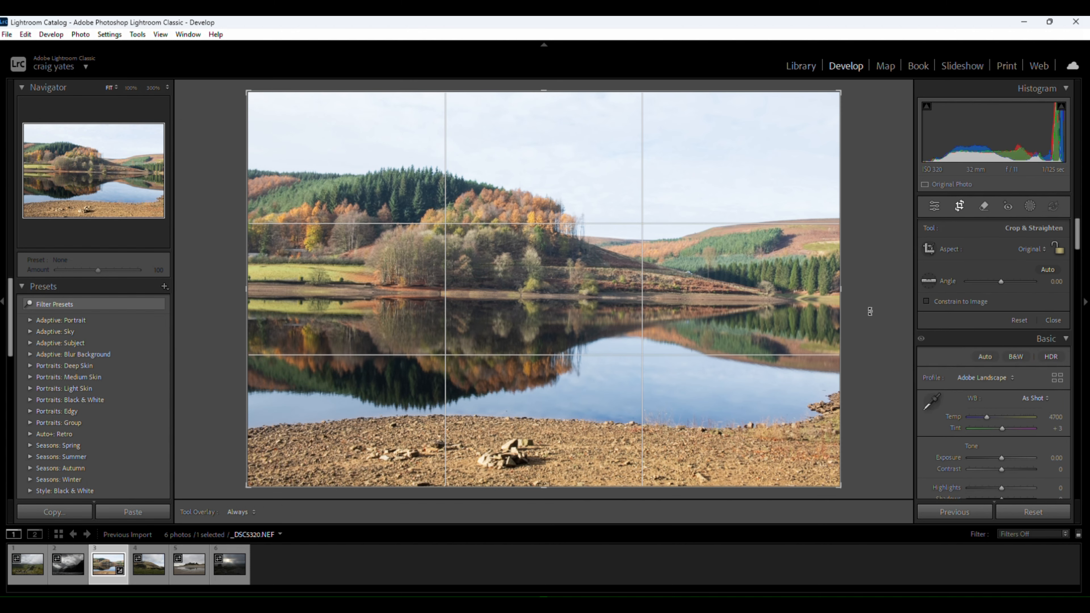
left_click_drag(872, 310, 878, 303)
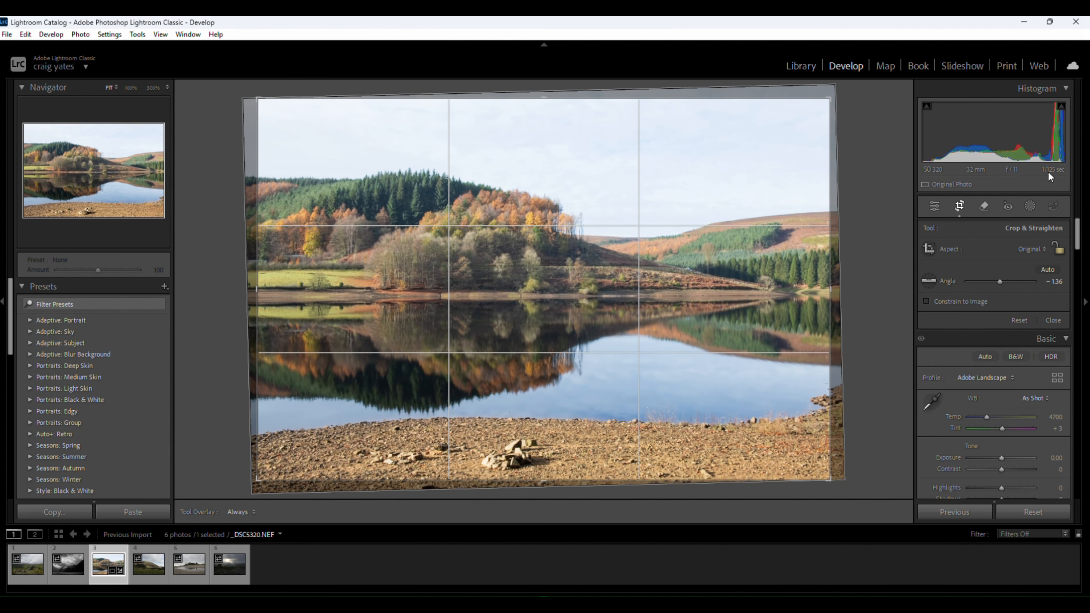
left_click(959, 206)
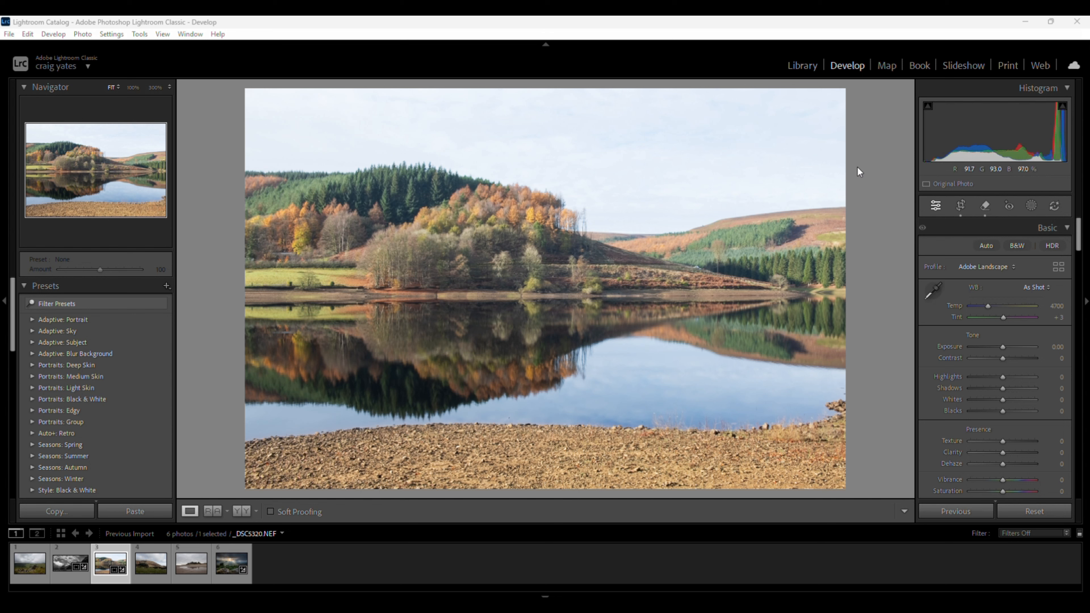
Crop the photo to a wide custom format, trimming sky and foreground shore and slightly widening the frame.
left_click(962, 206)
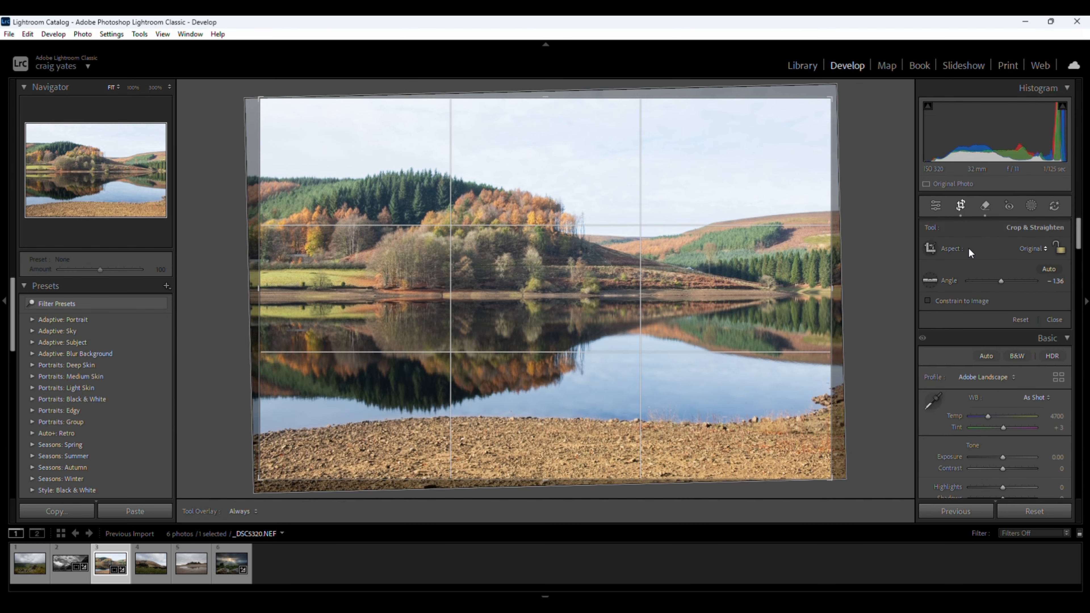
left_click_drag(543, 100, 545, 125)
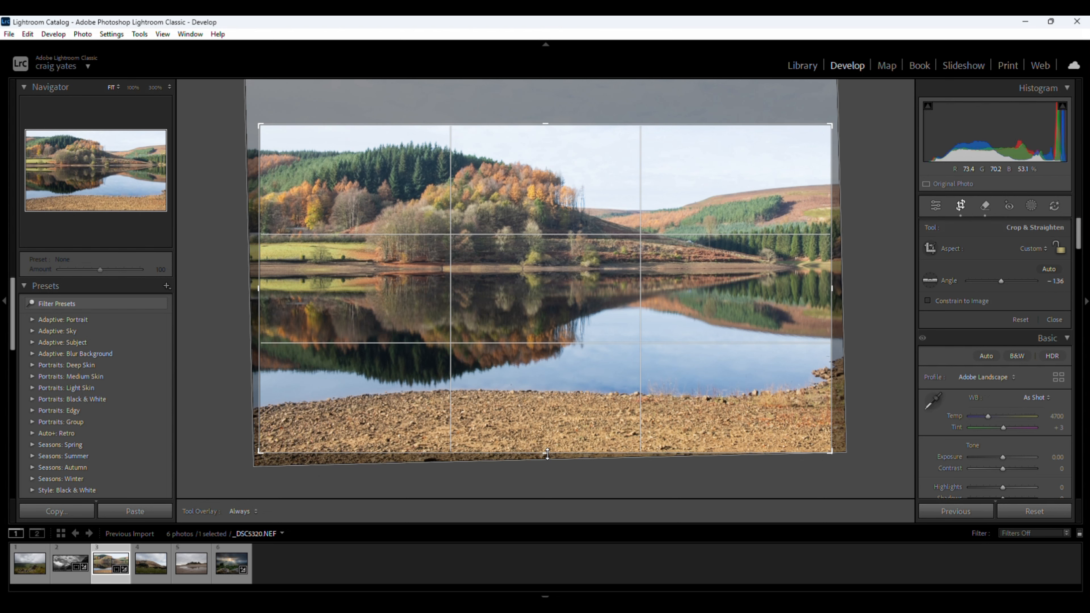
left_click_drag(547, 453, 648, 434)
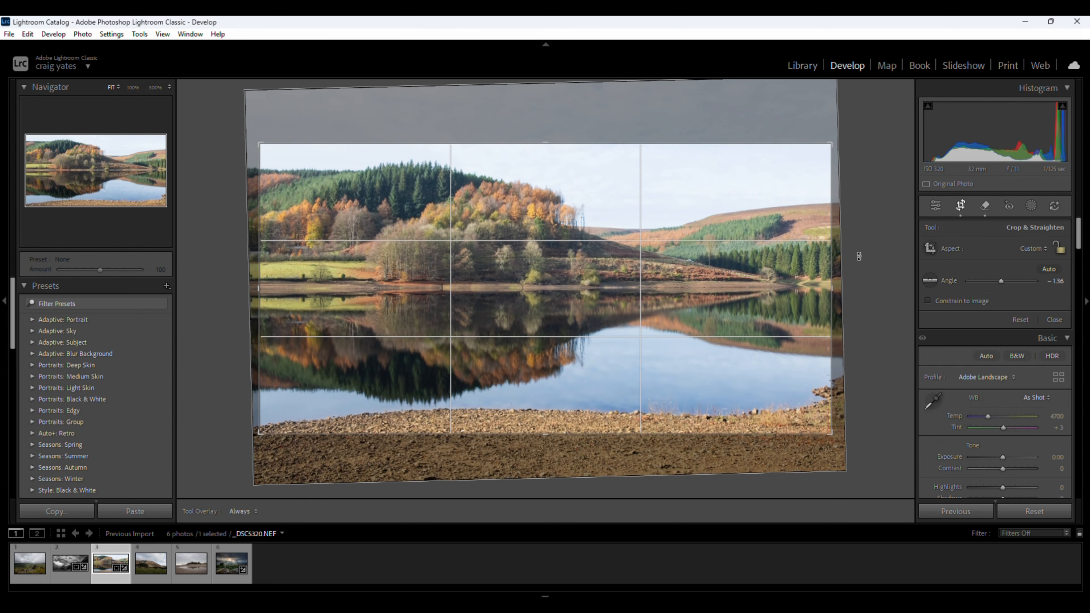
left_click_drag(830, 288, 834, 288)
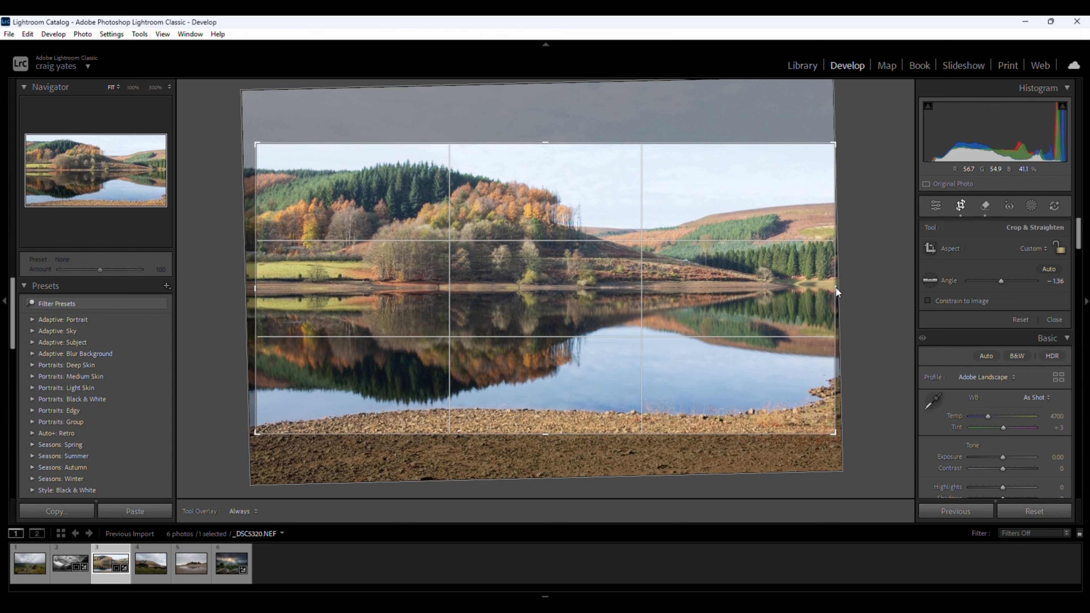
left_click(960, 207)
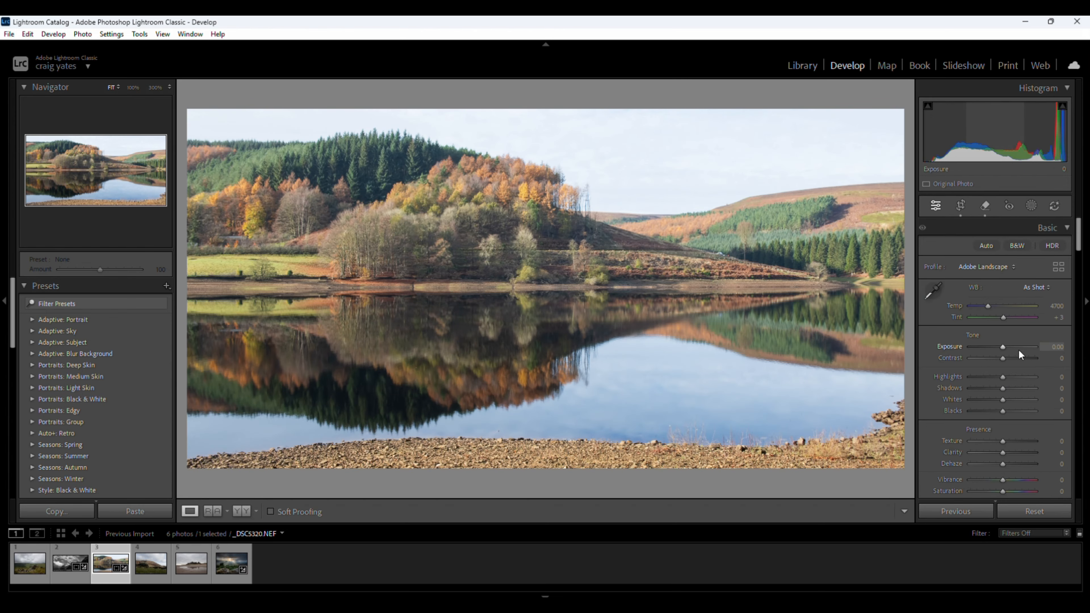
Set the photo's Highlights to -100, Whites to +19 and Blacks to -30.
left_click_drag(1004, 379, 972, 378)
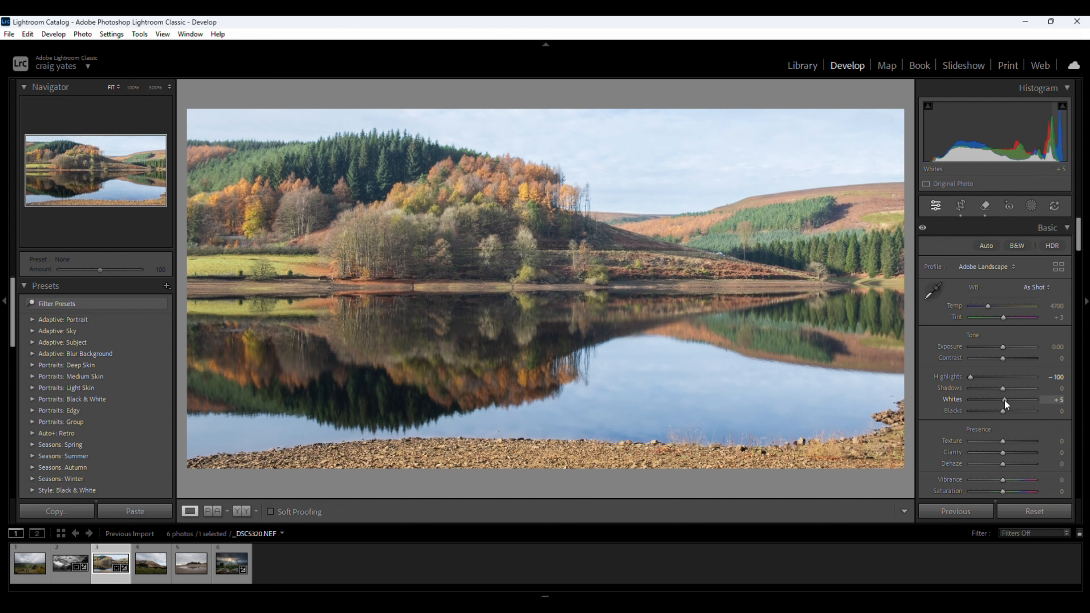
left_click_drag(1006, 401, 1008, 401)
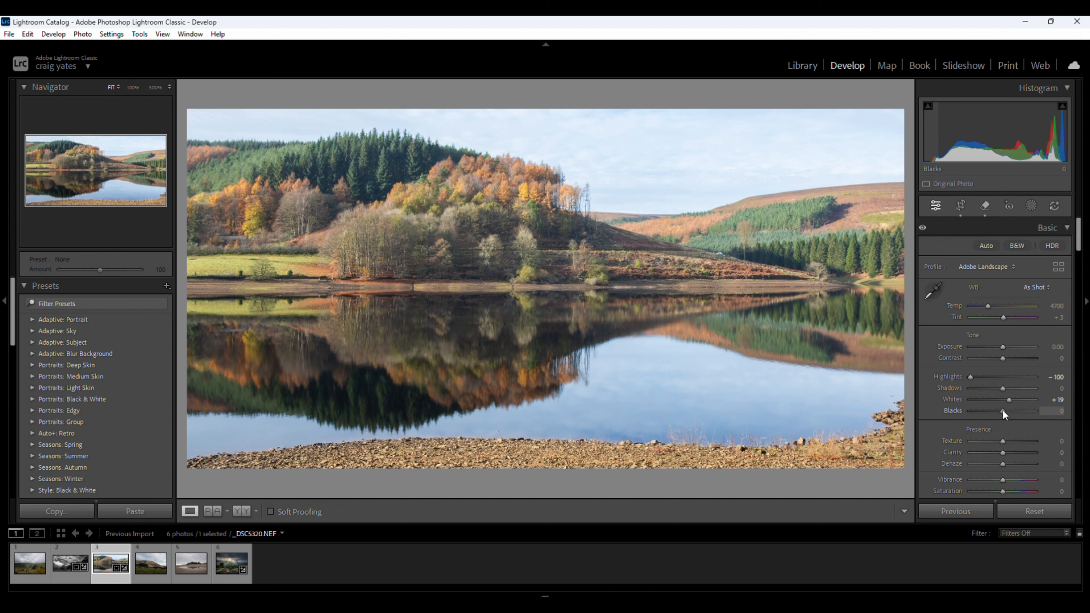
left_click_drag(1003, 411, 992, 411)
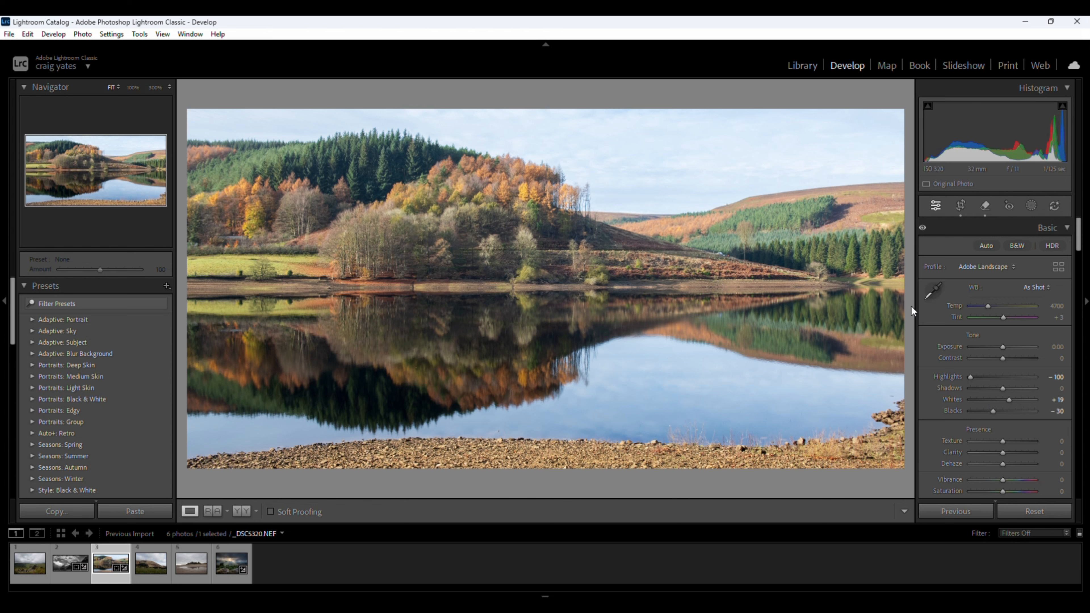
Set the photo's Exposure to -0.18, Clarity to +9 and Dehaze to +9.
left_click(1004, 348)
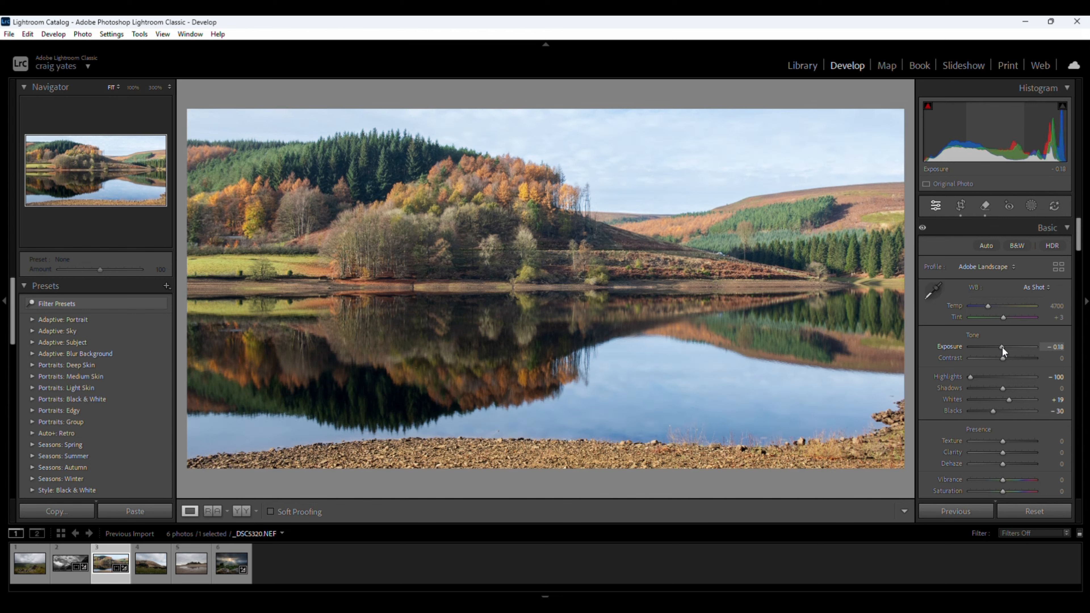
left_click_drag(1003, 348, 1003, 347)
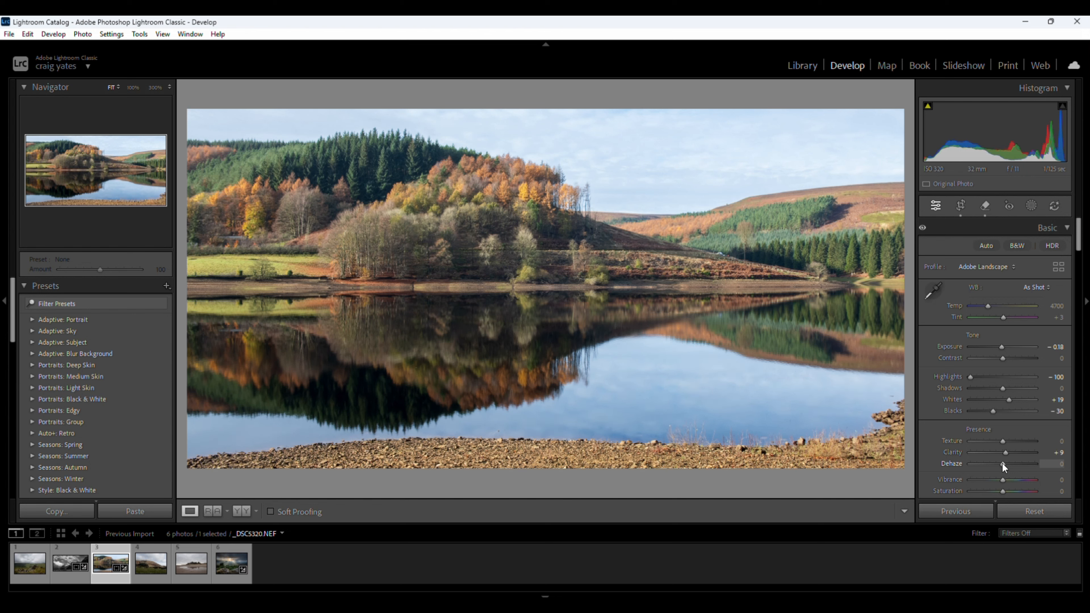
left_click_drag(1004, 463, 1005, 463)
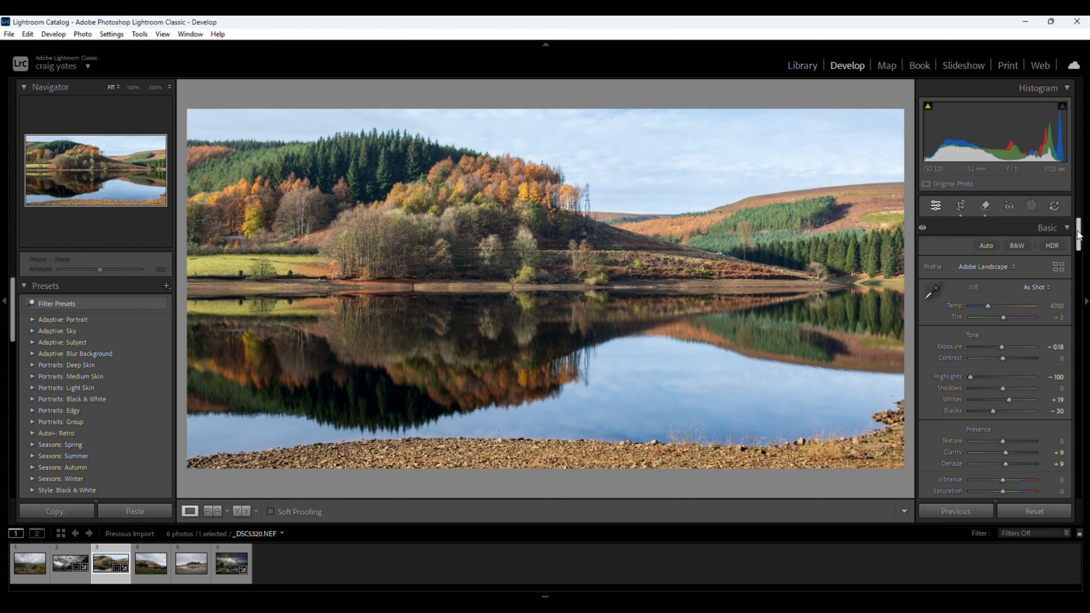
Create a radial gradient mask over the trees on the far shore, enlarging and positioning its ellipse around them.
left_click(1032, 205)
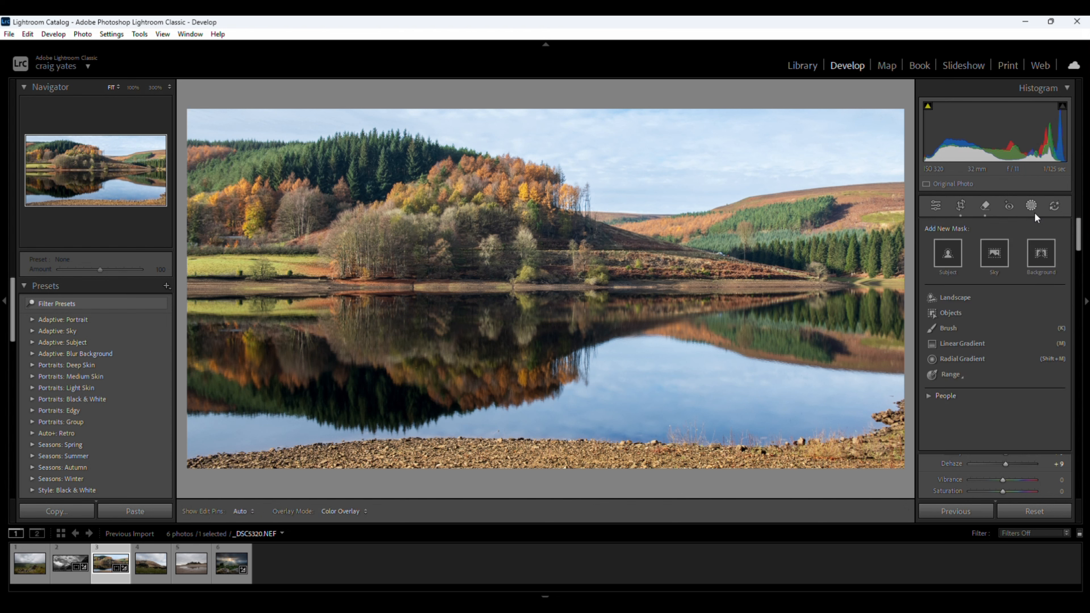
left_click(947, 344)
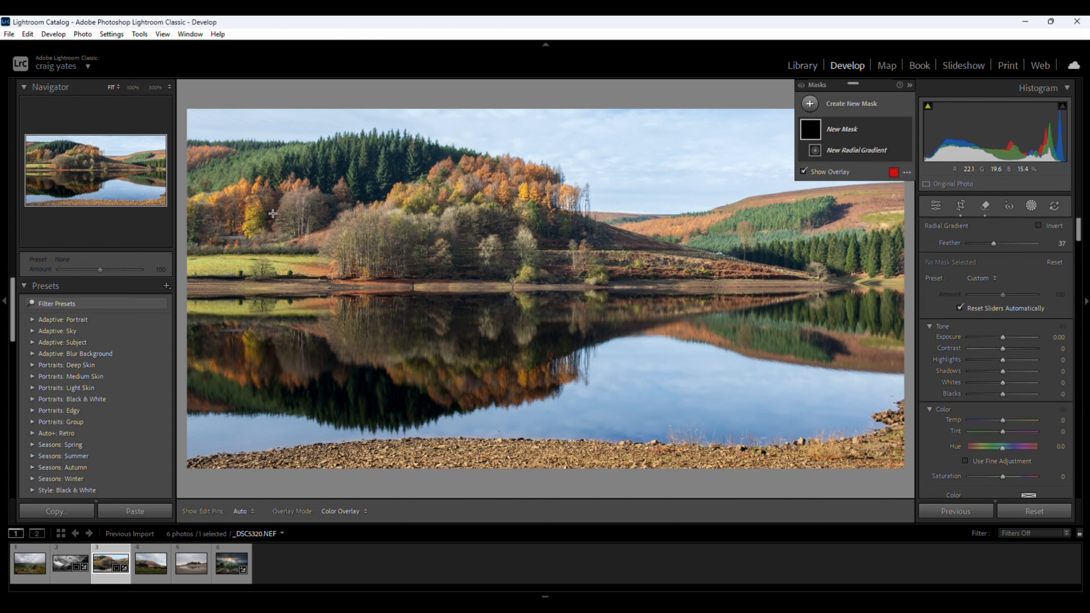
left_click_drag(299, 200, 397, 263)
left_click_drag(331, 161, 464, 207)
left_click_drag(515, 232, 558, 233)
left_click_drag(480, 241, 495, 261)
left_click_drag(429, 191, 430, 171)
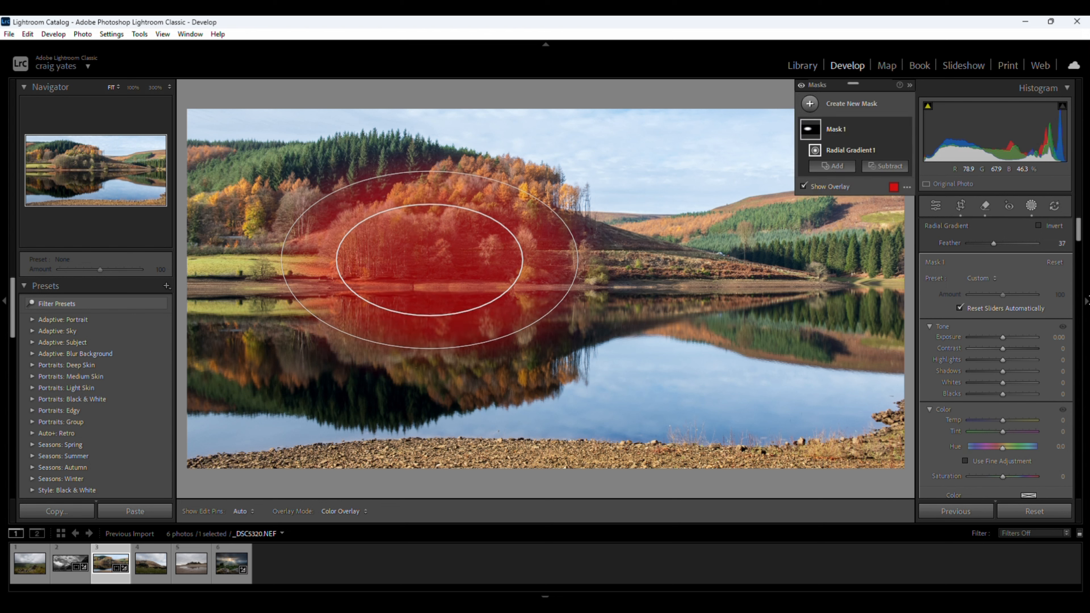
Adjust the radial mask with Exposure 0.07, Whites 10, Blacks -20 and Temp 10.
left_click_drag(1001, 336, 1002, 338)
left_click_drag(1005, 384, 1010, 382)
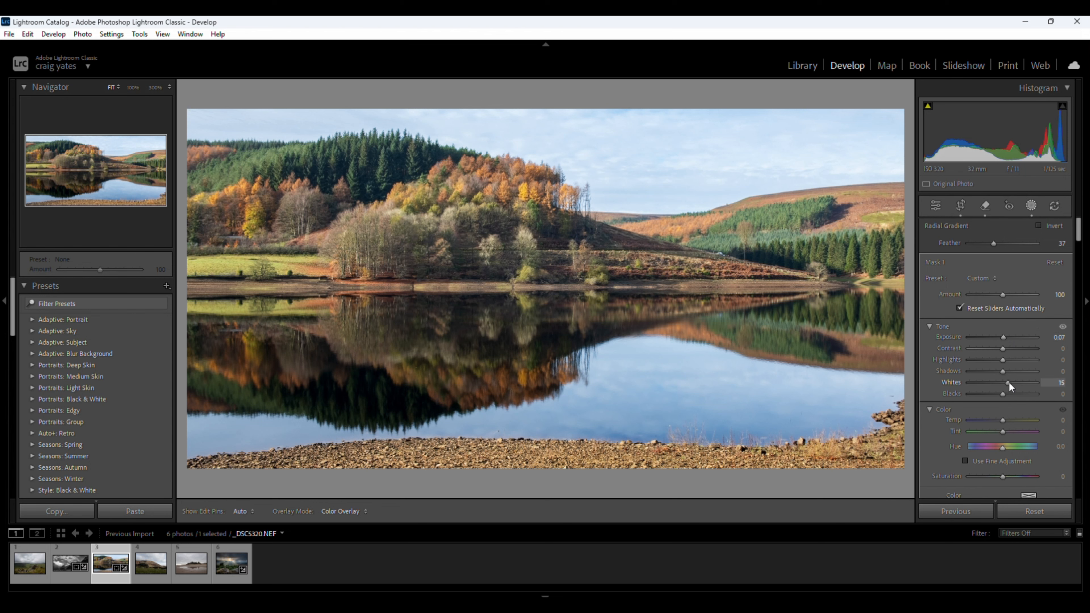
left_click_drag(1008, 382, 1005, 421)
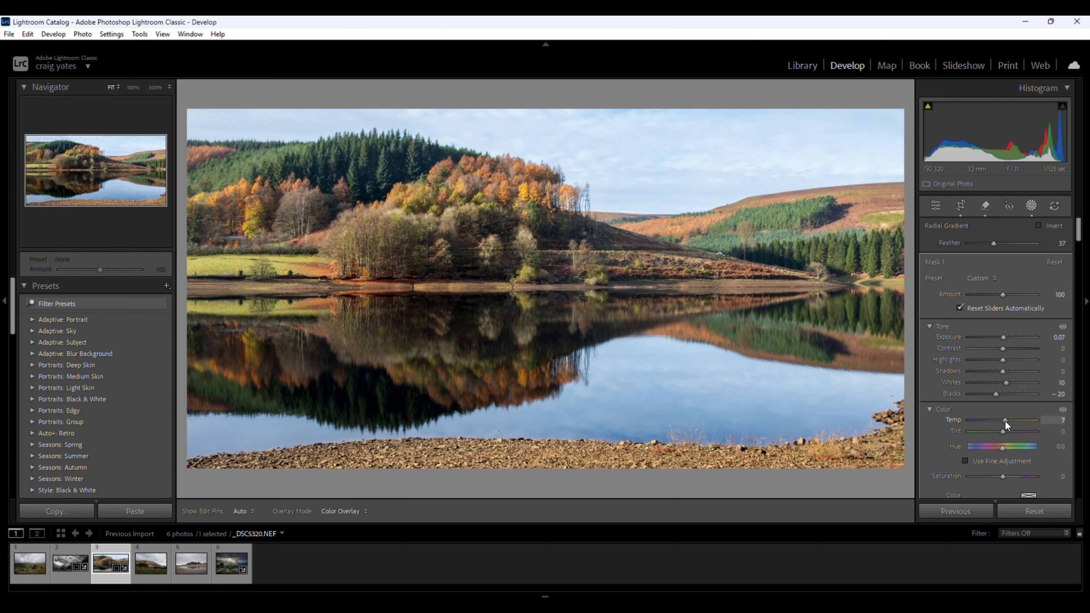
left_click_drag(1006, 420, 1006, 420)
left_click_drag(1004, 421, 1004, 420)
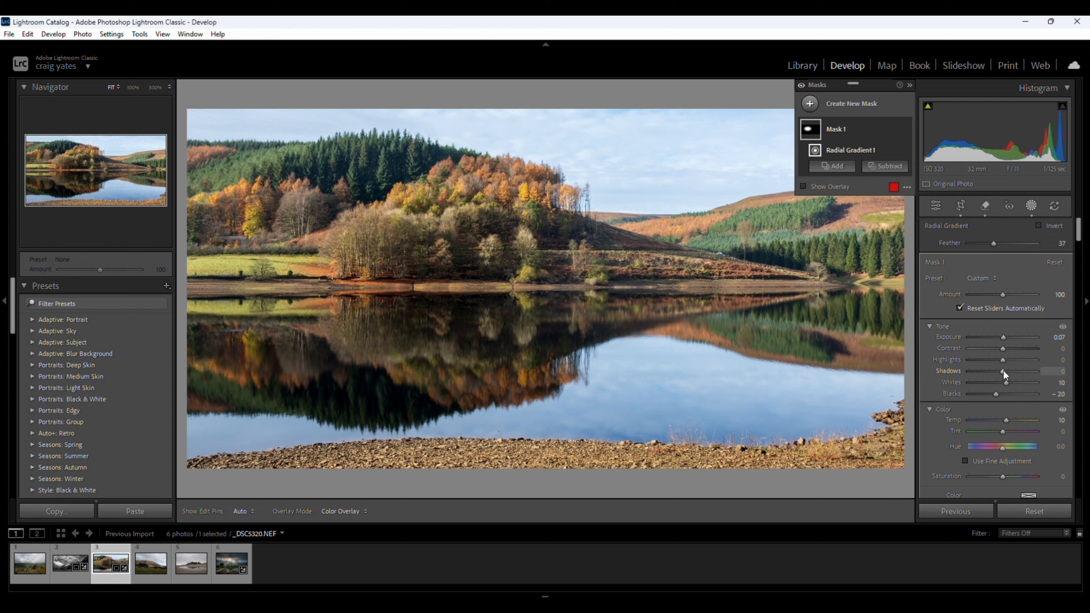
Make the radial gradient taller so it takes in more of the reflection, set its Feather to 41, and leave masking.
mouse_move(430, 318)
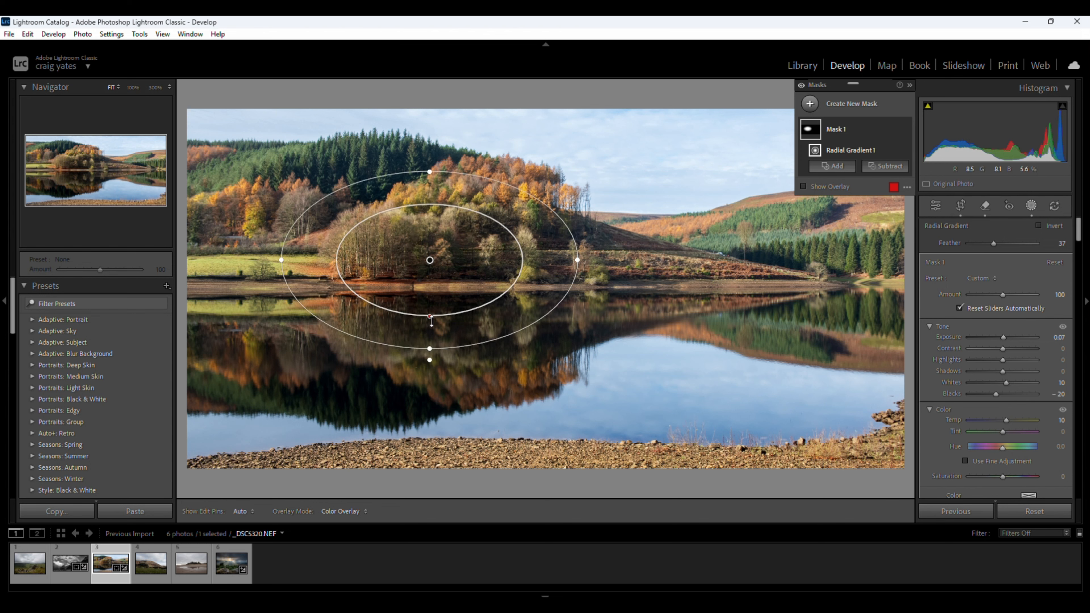
mouse_move(430, 319)
left_mouse_down()
mouse_move(430, 380)
mouse_move(435, 309)
left_mouse_up()
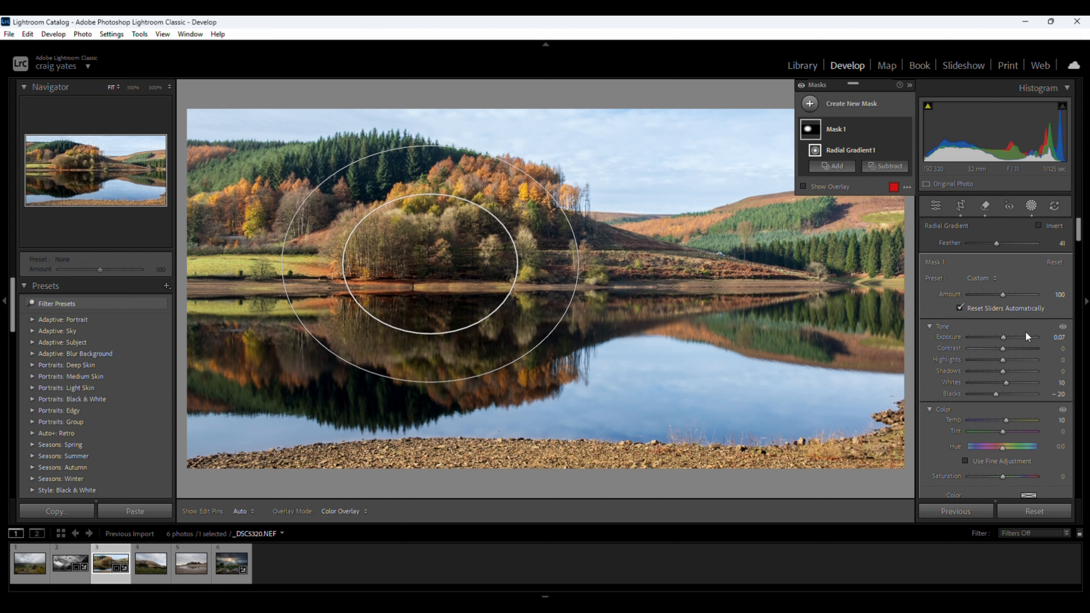
left_click(936, 207)
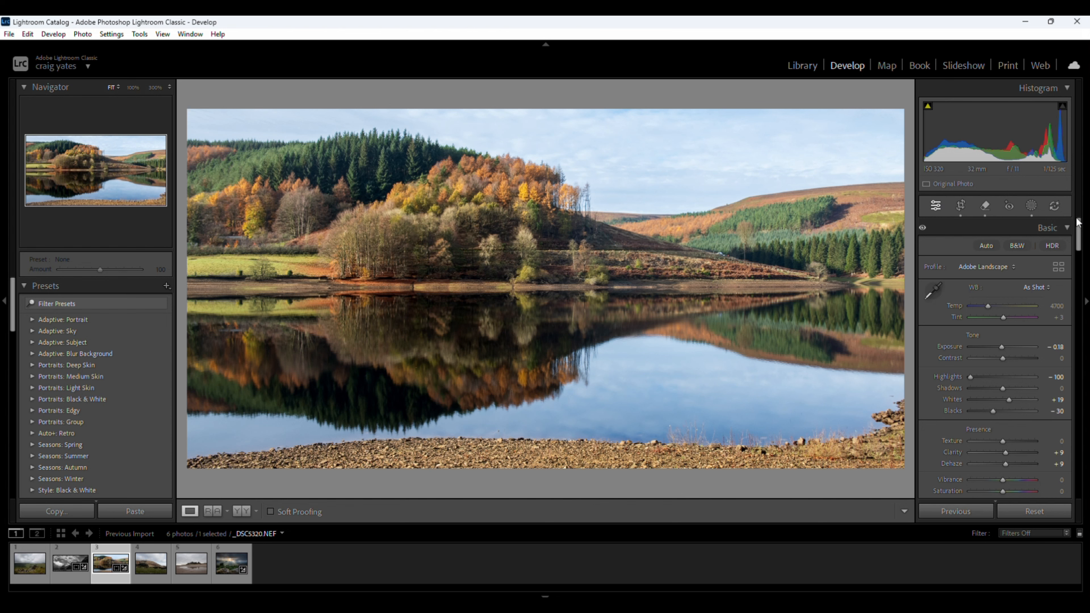
Set the sharpening Amount to 80 and raise the sharpening Masking.
left_click_drag(1079, 234, 1076, 346)
scroll(1007, 330, "down", 5)
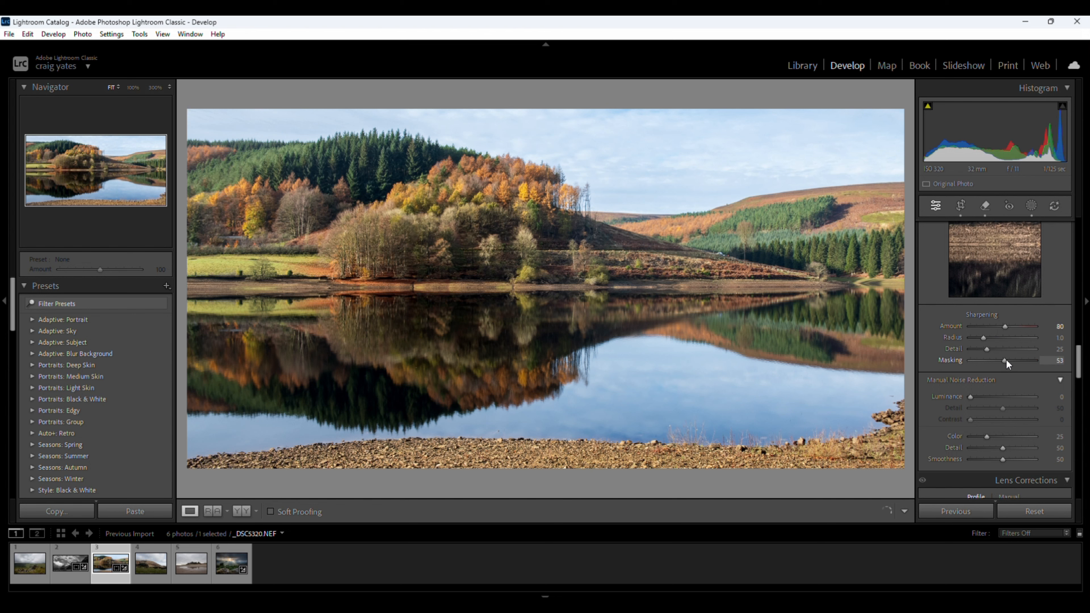
left_click_drag(1014, 361, 1018, 361)
Add a subtle post-crop vignette with an Amount of -9.
scroll(1078, 365, "down", 10)
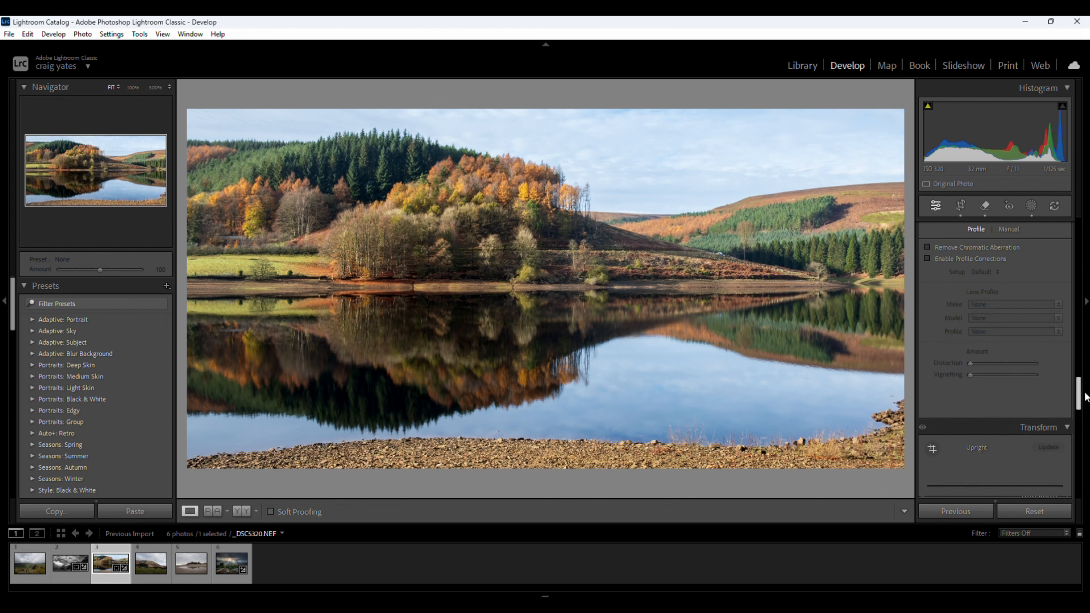
scroll(995, 359, "up", 5)
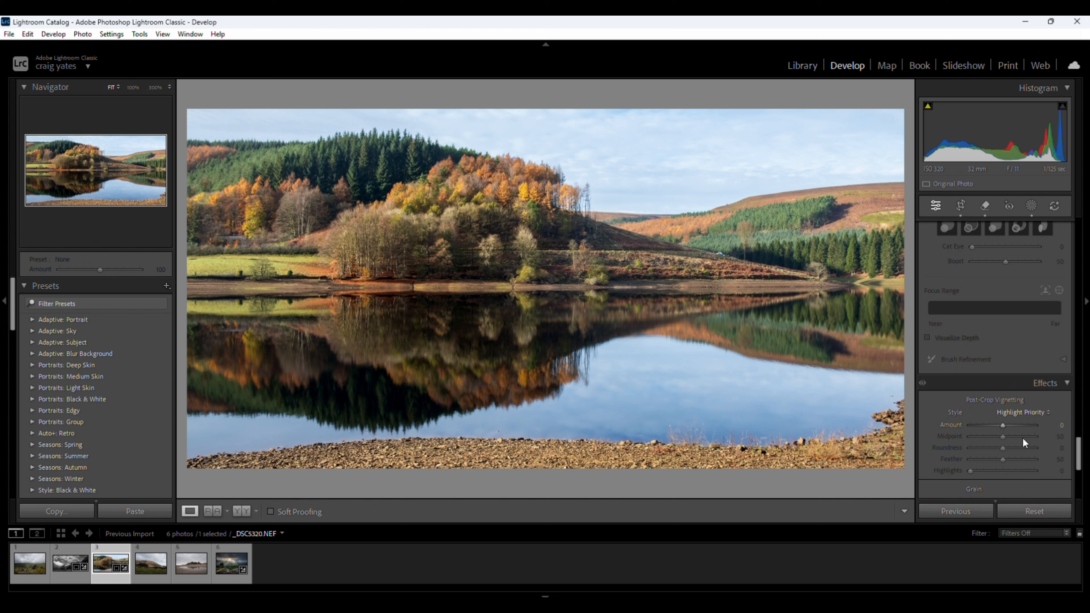
left_click_drag(1003, 425, 1000, 426)
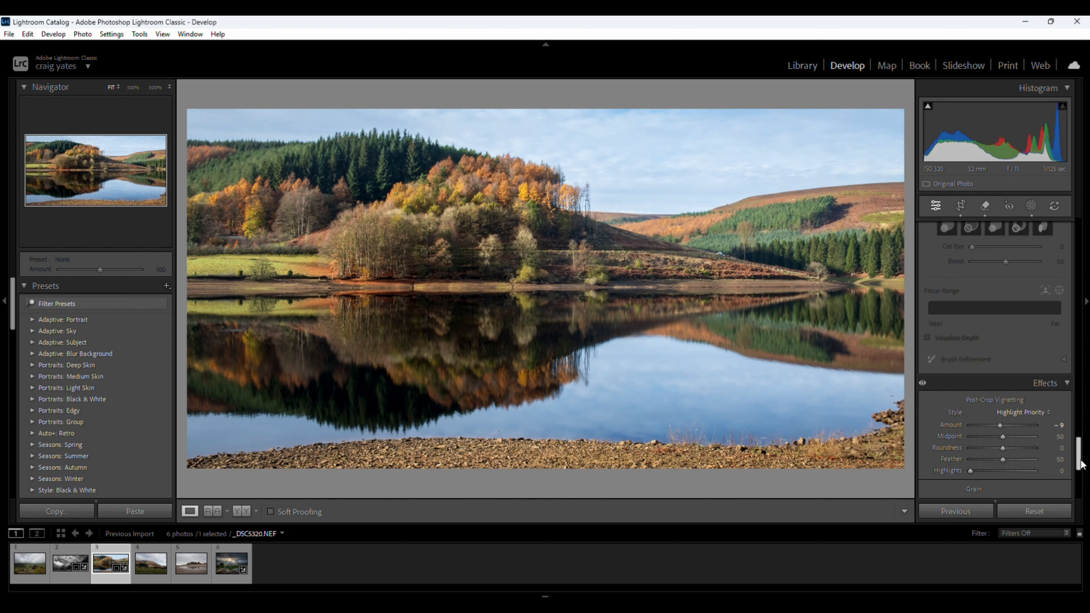
Create a second mask that selects the sky.
left_click_drag(1080, 450, 1080, 380)
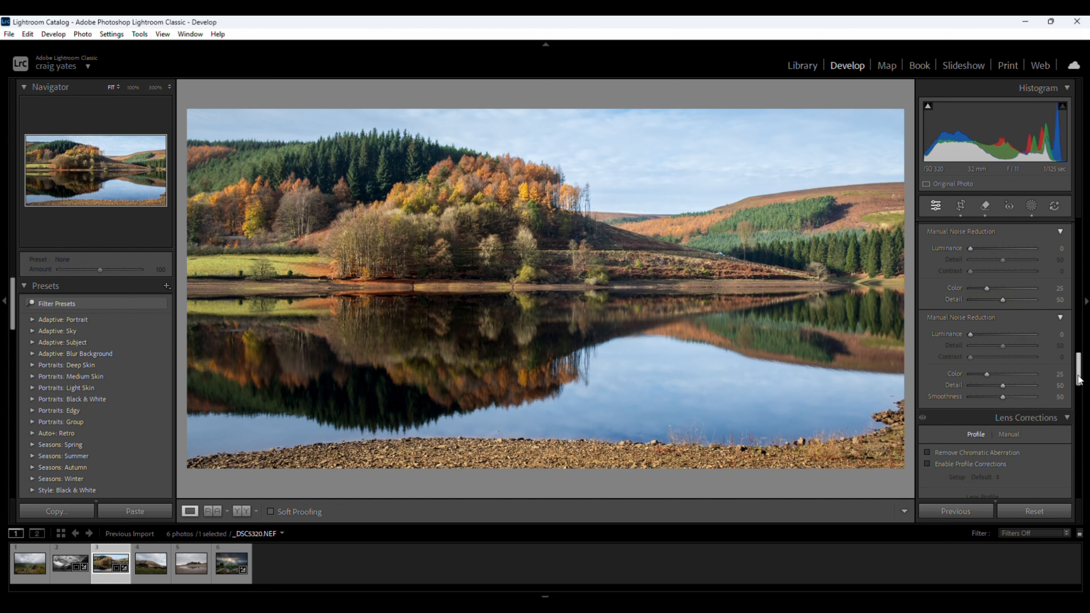
left_click(1031, 206)
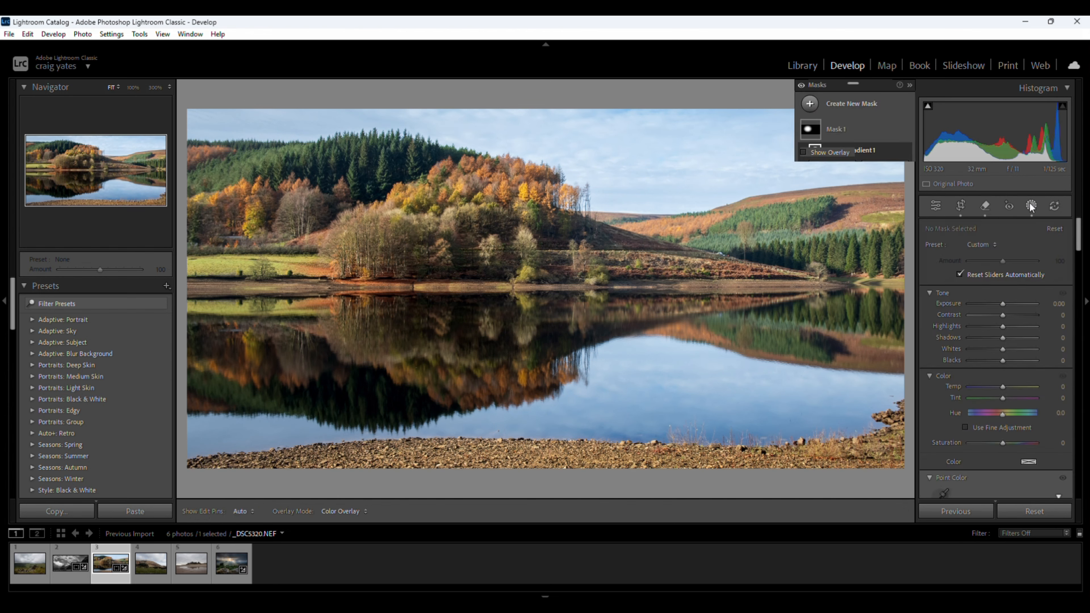
left_click(810, 104)
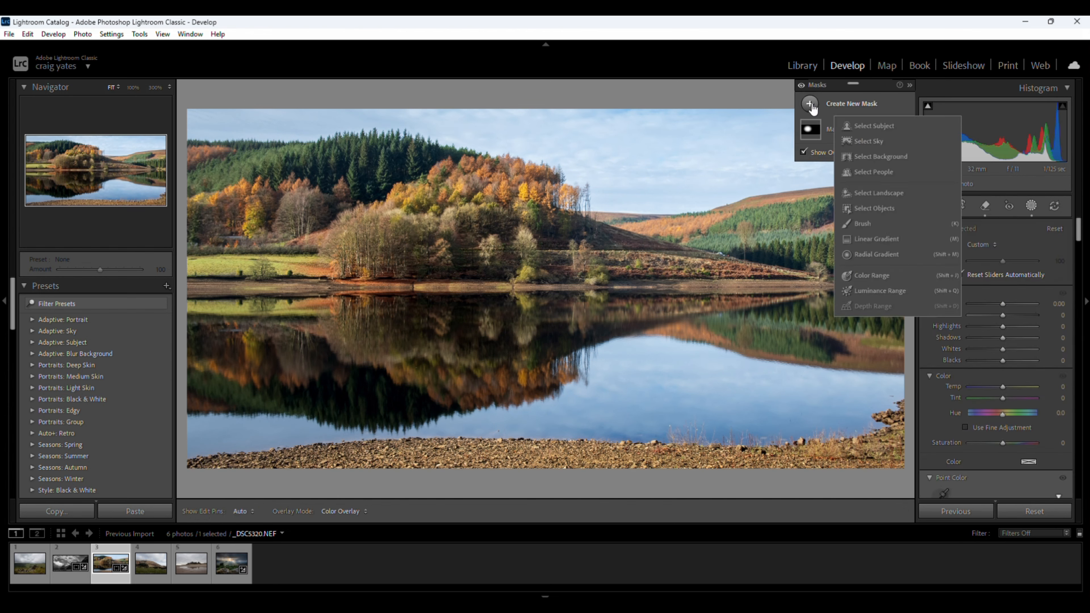
left_click(869, 140)
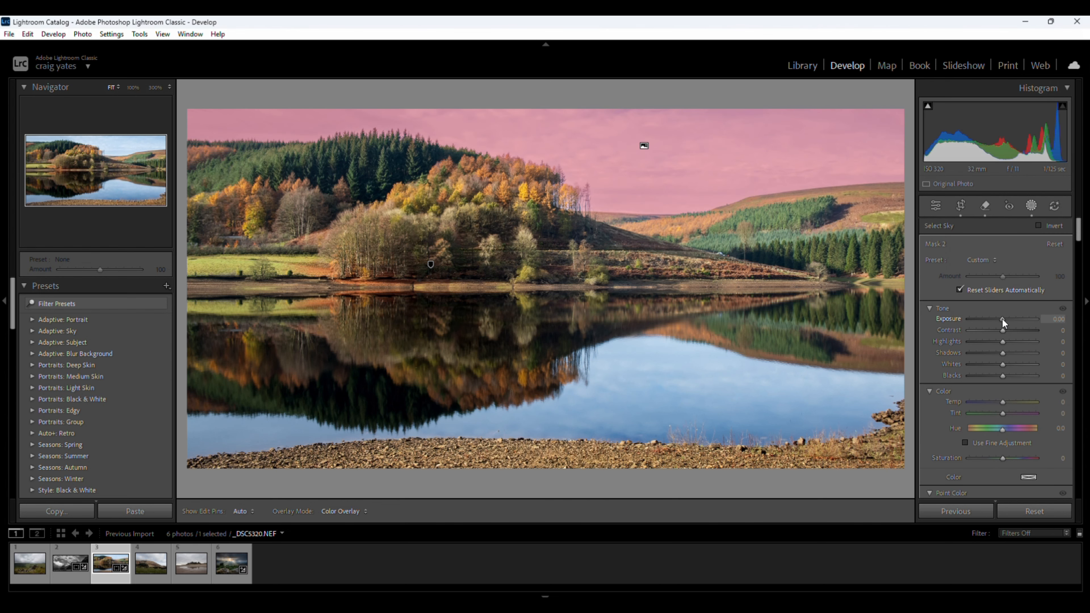
Darken the sky mask with Exposure -0.34, Blacks -19 and Highlights -12, and leave masking.
left_click_drag(1003, 318, 998, 320)
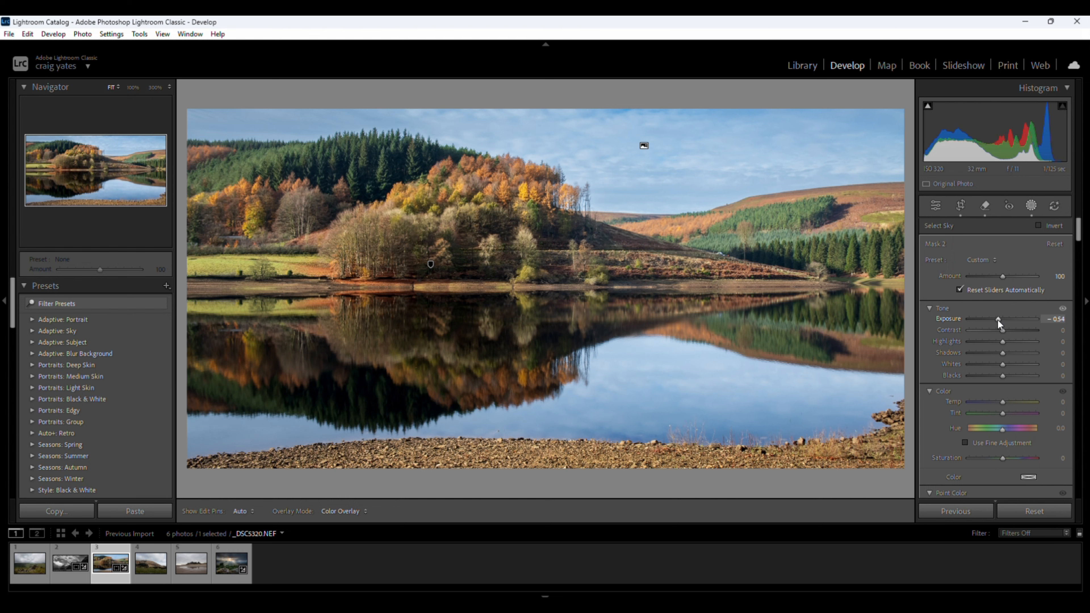
left_click_drag(998, 318, 1000, 318)
left_click(1000, 318)
left_click_drag(1003, 376, 997, 375)
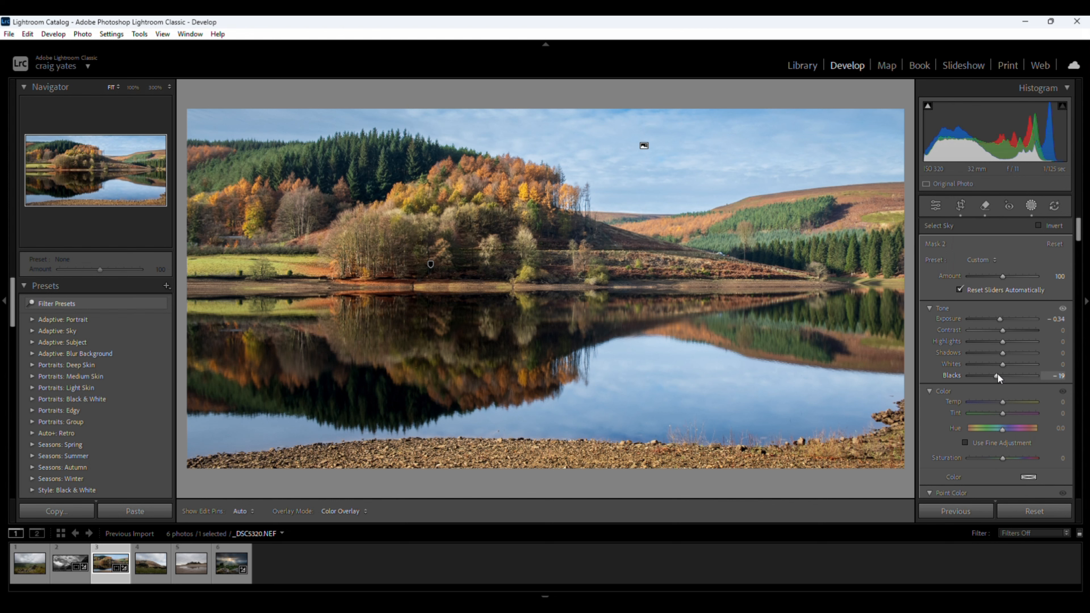
left_click(1002, 342)
left_click_drag(1004, 343, 1001, 344)
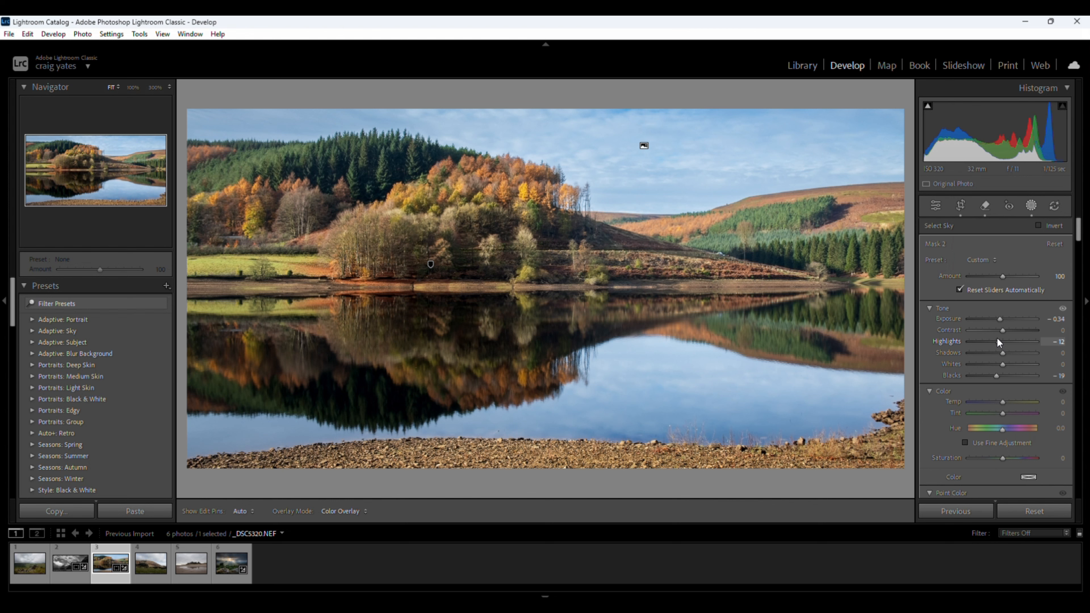
left_click_drag(996, 337, 996, 337)
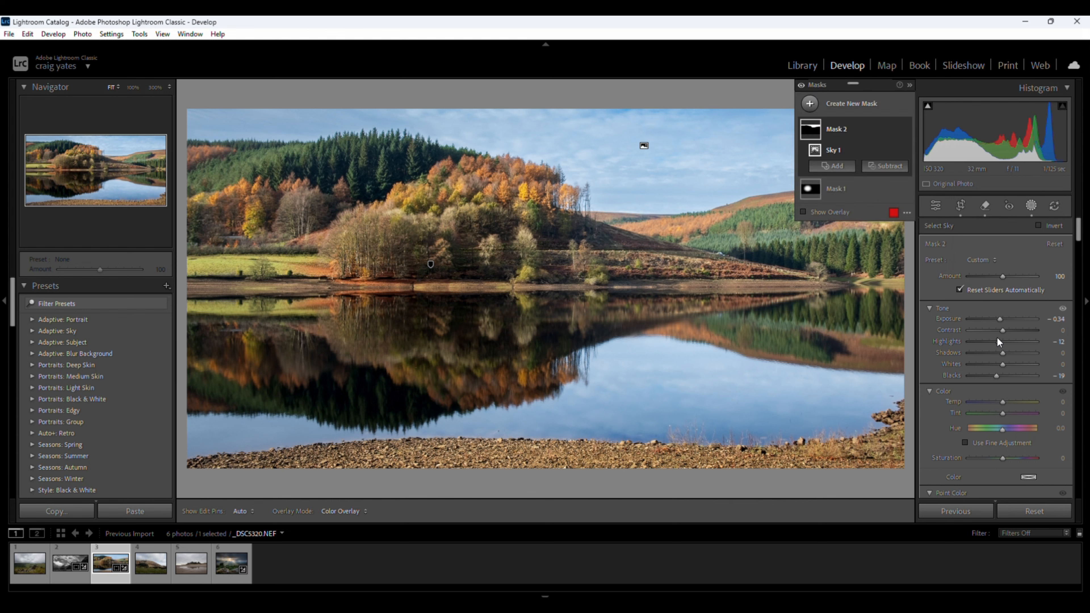
left_click(937, 205)
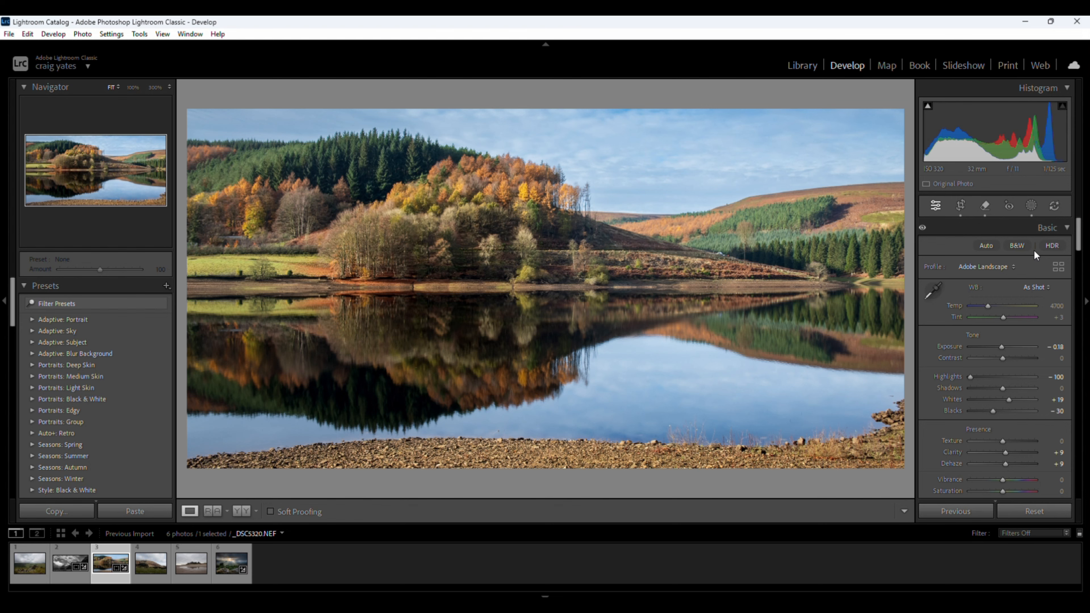
scroll(86, 386, "down", 10)
left_click(41, 441)
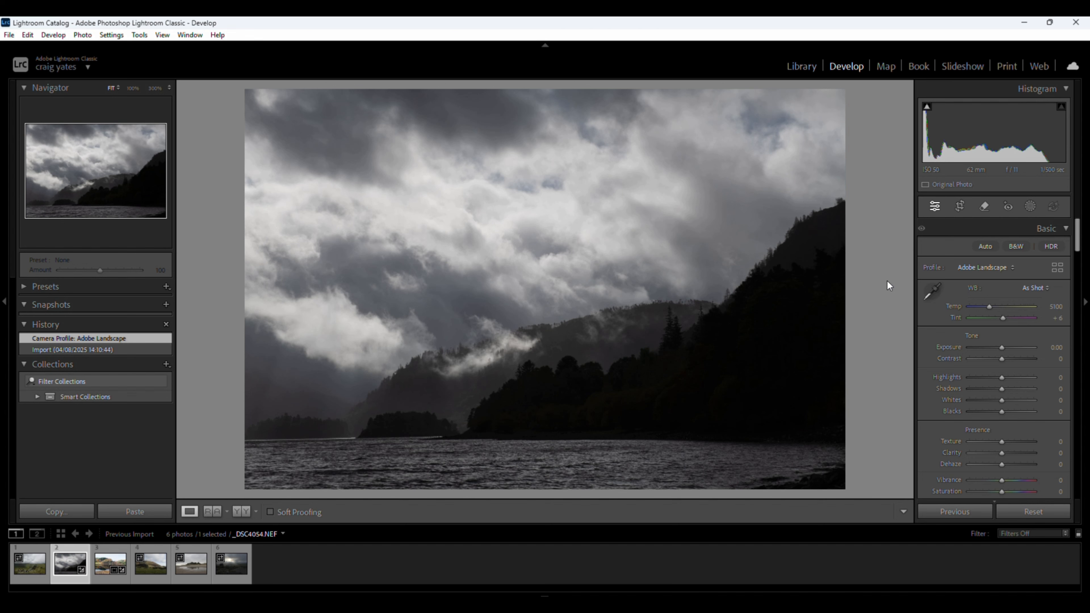
Brighten the dark, cloudy mountain lake photo by setting its Exposure to +0.44.
left_click_drag(1002, 348, 1033, 347)
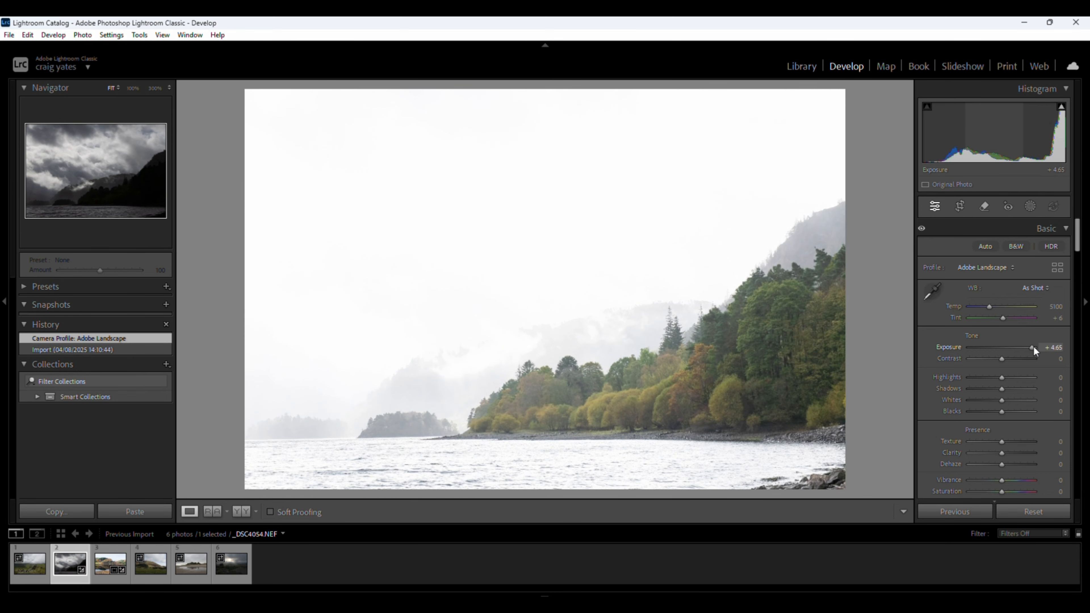
left_click_drag(1034, 347, 1006, 347)
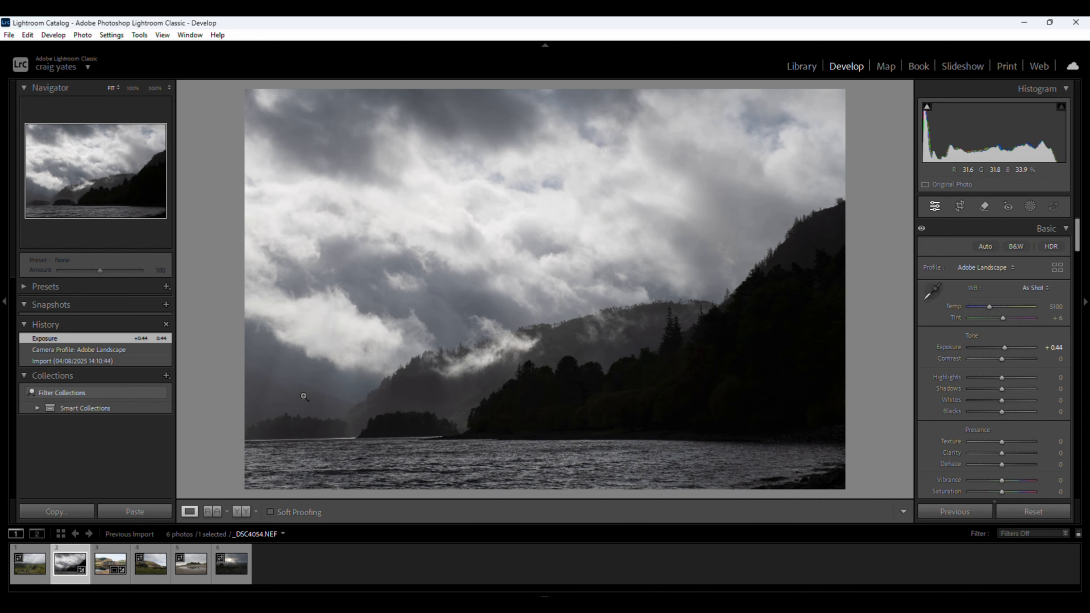
left_click(348, 398)
left_click_drag(360, 391, 518, 484)
left_click(538, 445)
Convert the mountain lake photo to black and white, and set Shadows to +84 and Highlights to -100.
left_click(1016, 247)
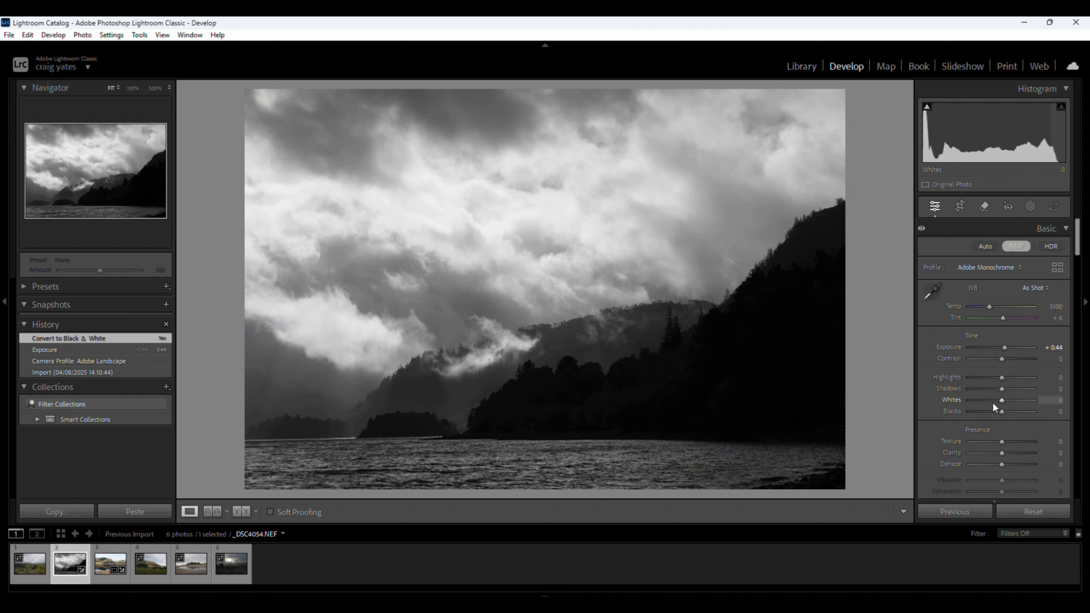
left_click_drag(1000, 387, 948, 372)
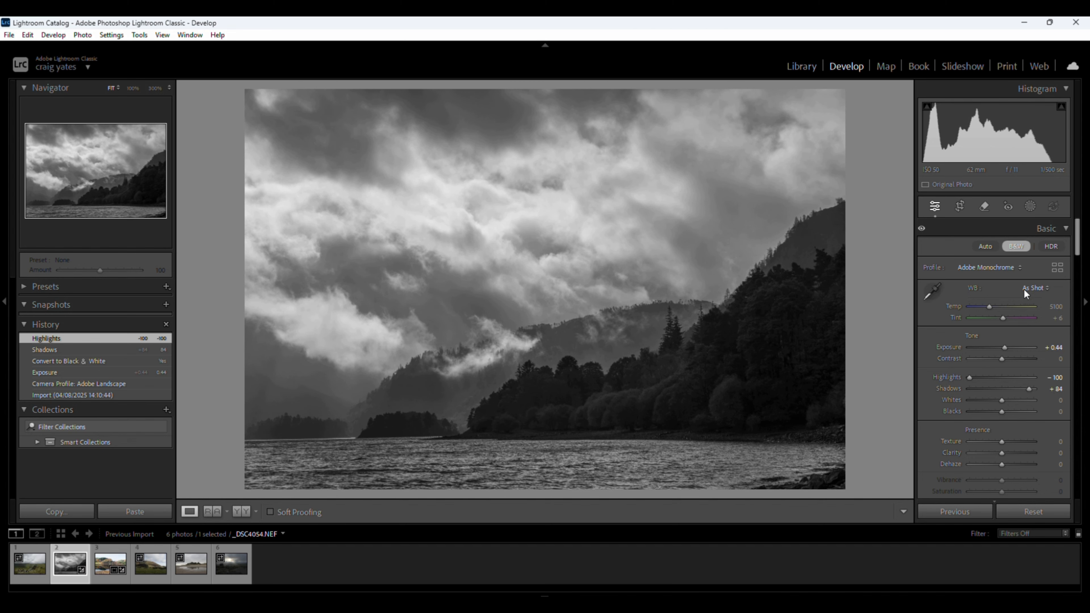
Crop the black-and-white photo to a wide format by trimming the upper sky and the foreground water.
left_click(959, 208)
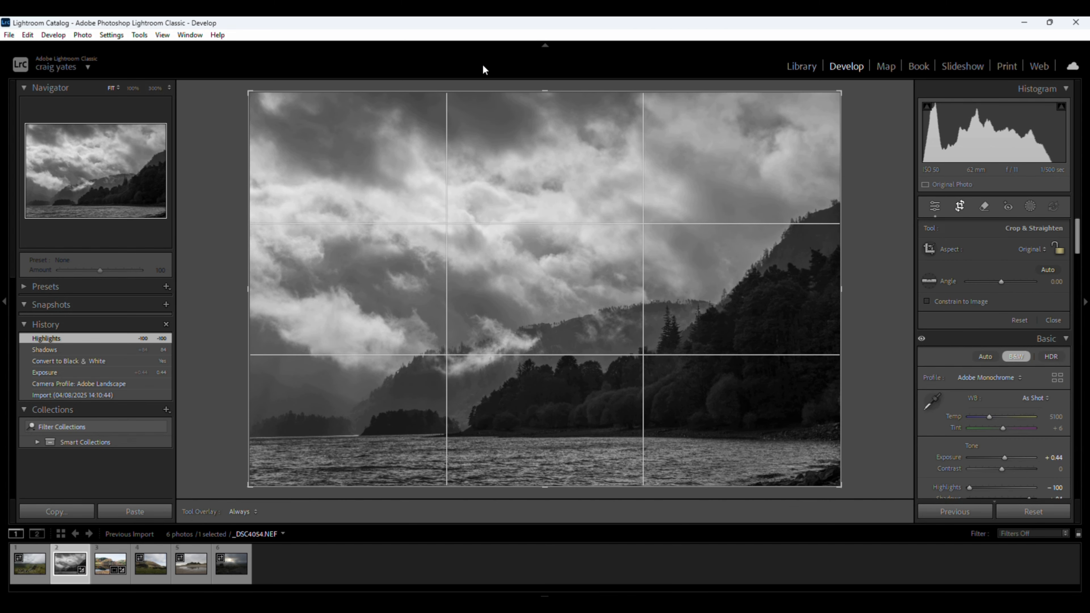
left_click_drag(544, 91, 546, 142)
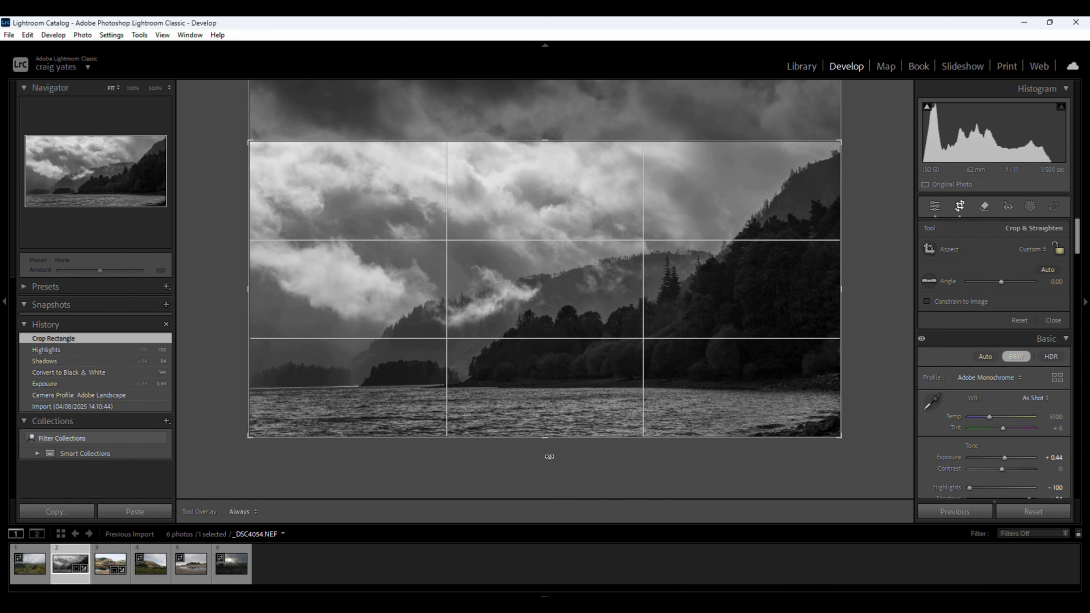
left_click_drag(548, 437, 545, 423)
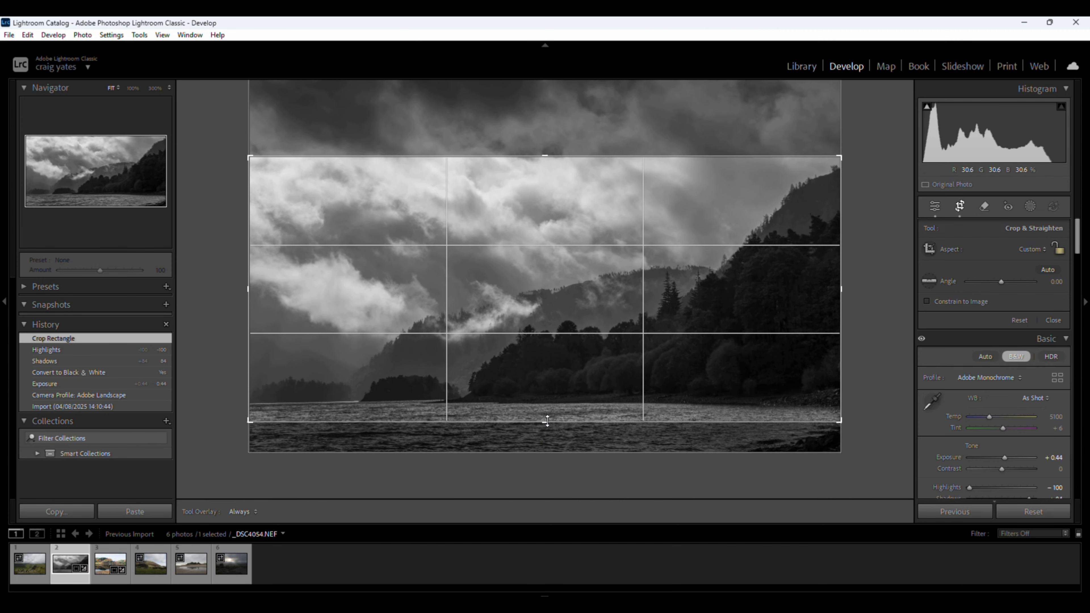
left_click(959, 206)
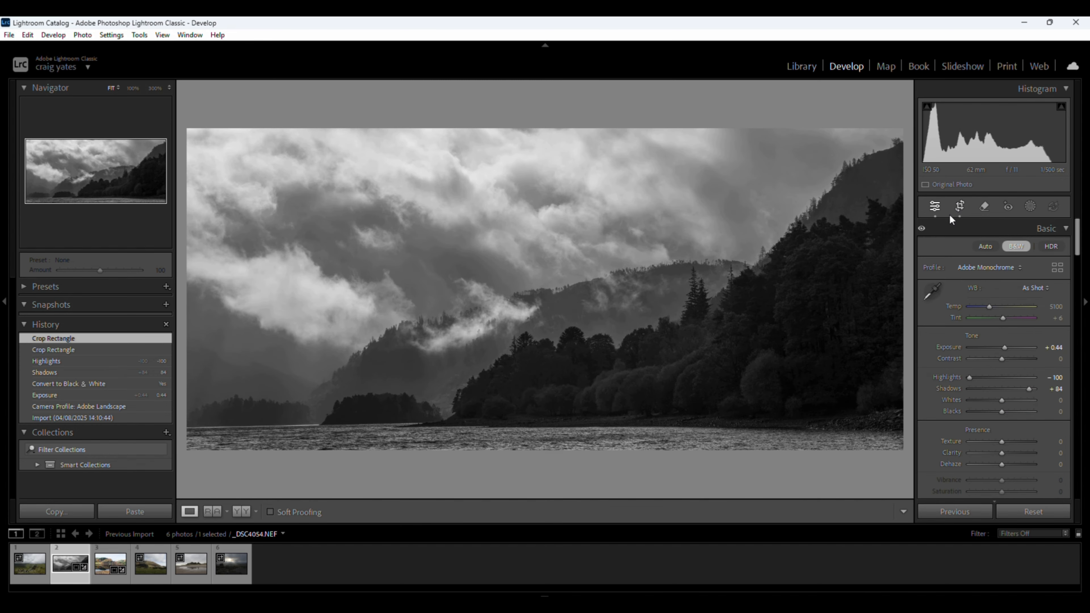
Set Whites to +28, Blacks to -11, Clarity to +19 and Dehaze to +14, and open the masking tools.
left_click_drag(1002, 397, 999, 411)
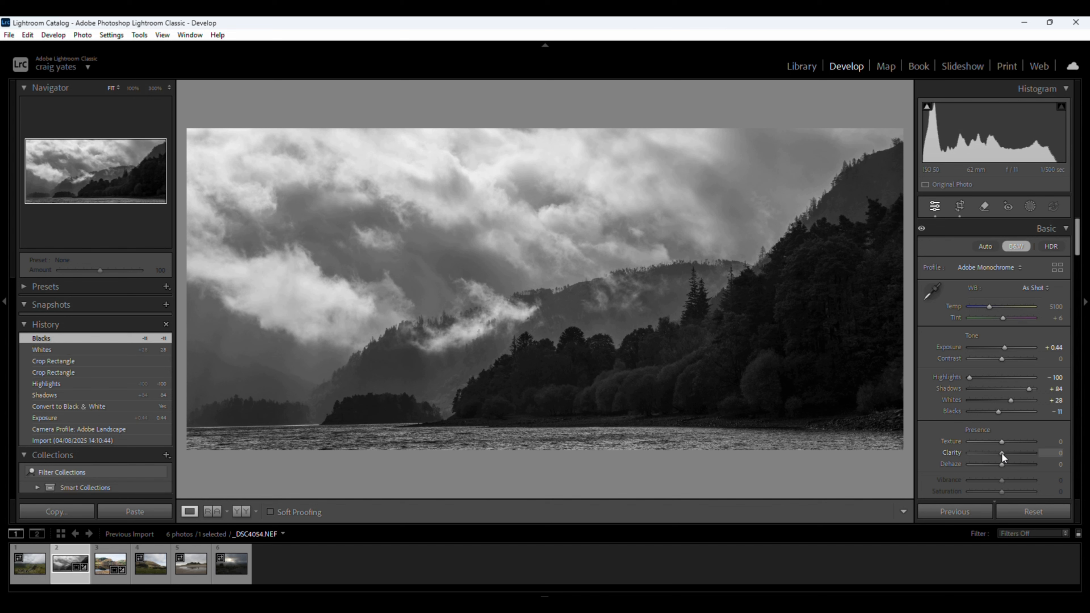
left_click_drag(1003, 453, 1006, 453)
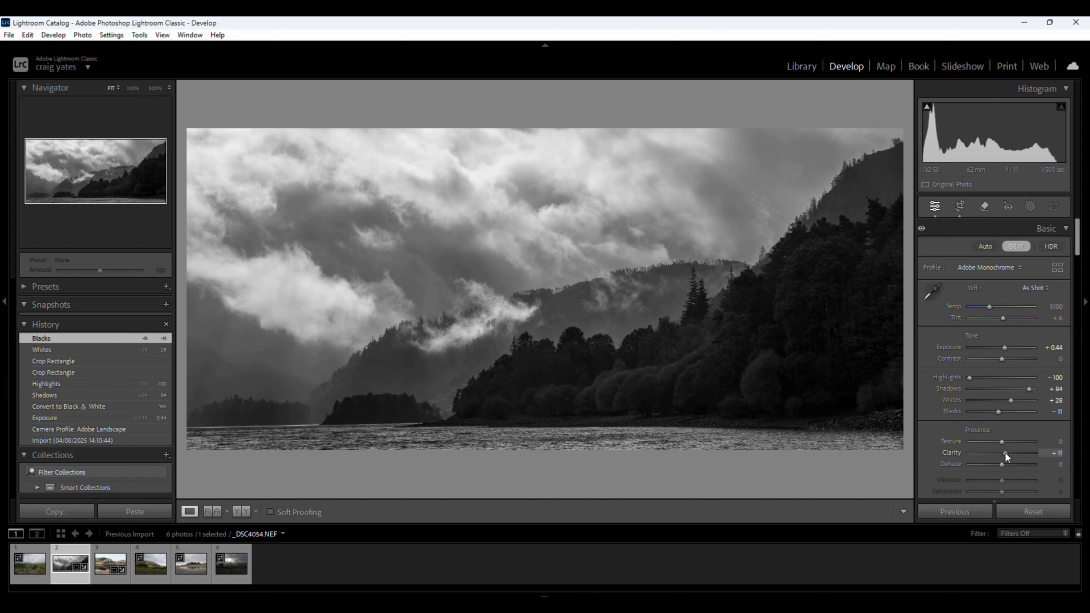
left_click_drag(1007, 452, 1009, 452)
left_click_drag(1009, 452, 1008, 464)
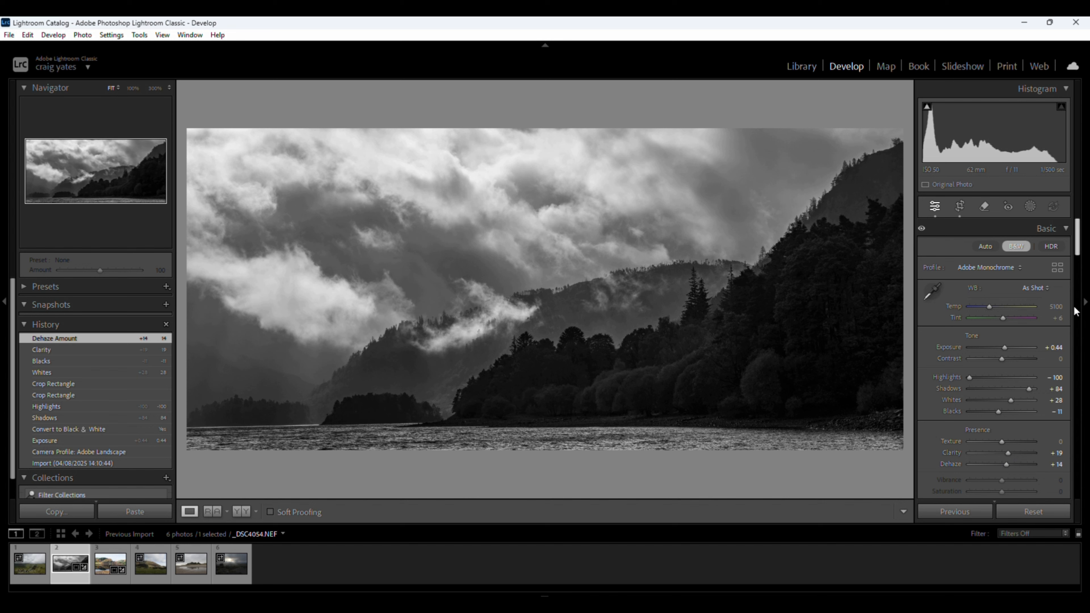
left_click(1031, 205)
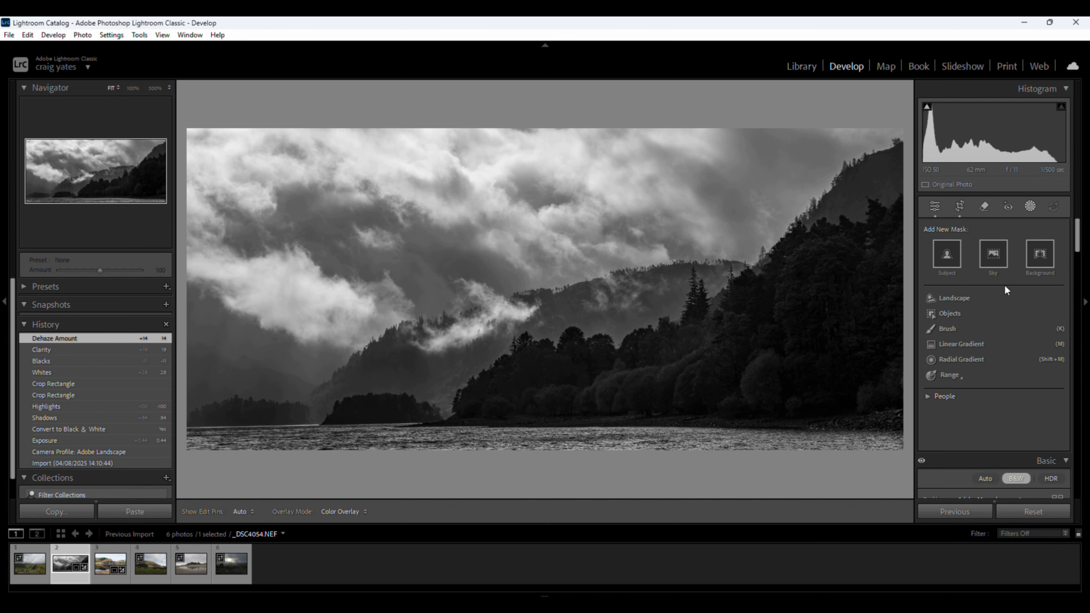
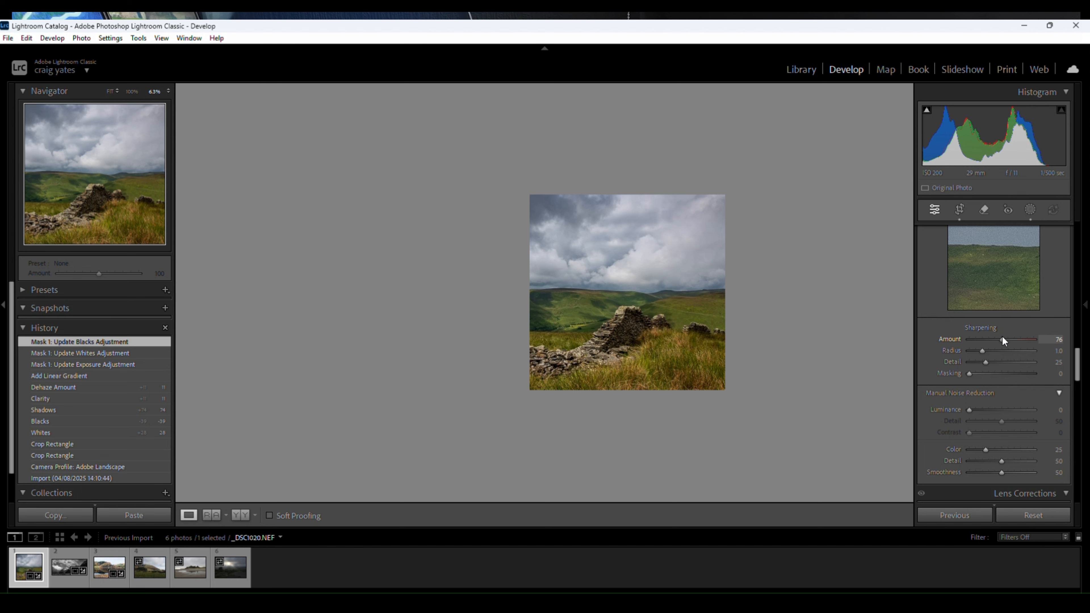
Finish the stone wall photo with a sharpening Amount of 82, raised sharpening Masking and a slightly dark post-crop vignette.
left_click_drag(1002, 339, 1010, 372)
left_click_drag(1078, 378, 1079, 460)
left_click_drag(1002, 399, 992, 401)
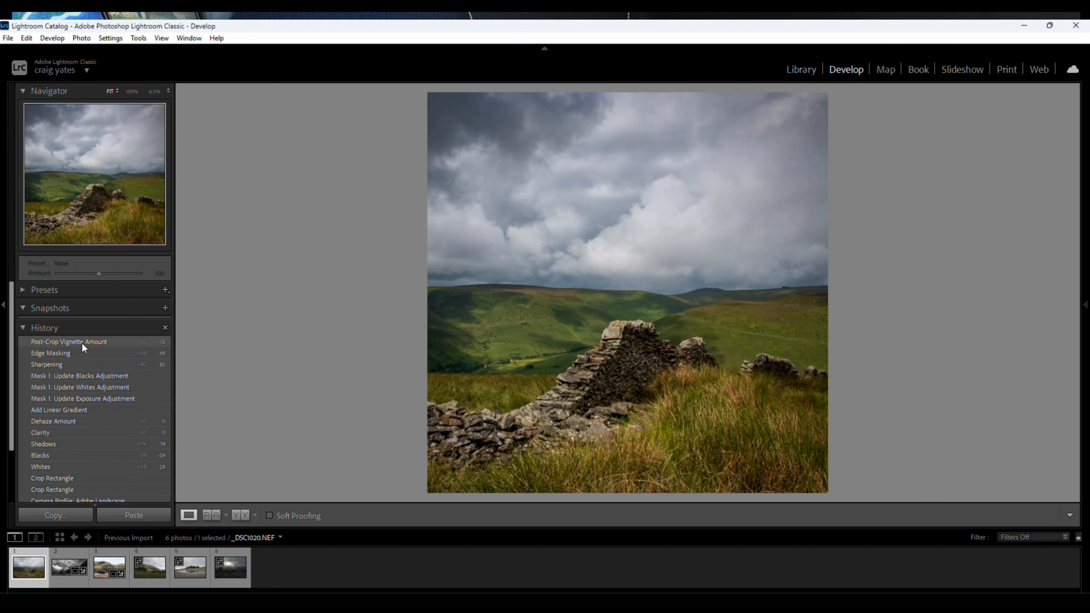
Compare the stone wall photo's original and edited versions.
key("backslash")
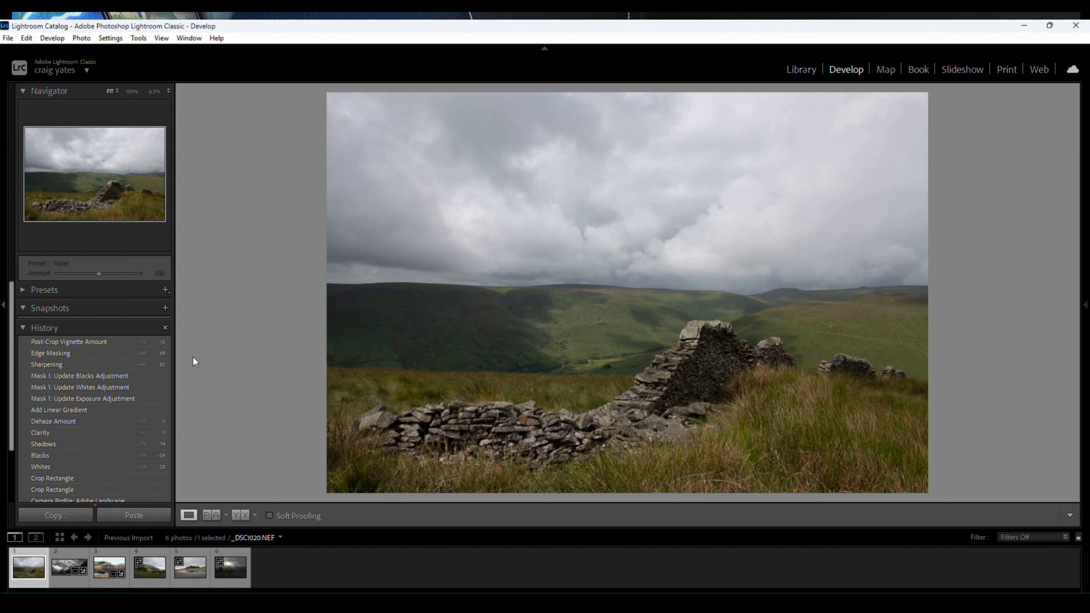
left_click(114, 342)
key("backslash")
left_click(116, 343)
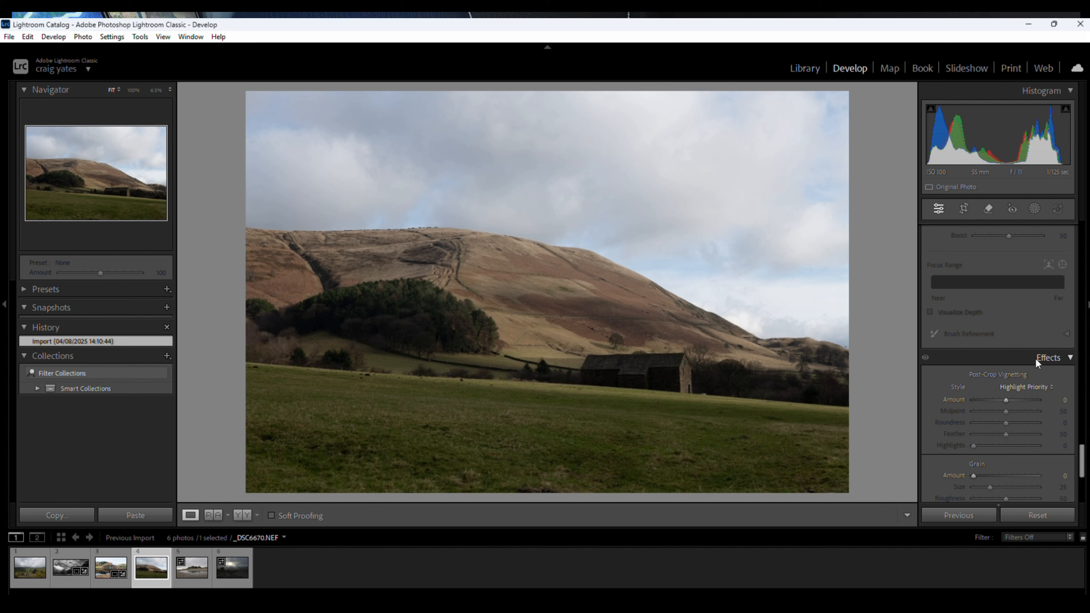
Apply the Adobe Landscape profile to the hillside photo with the stone barn.
scroll(1049, 365, "up", 5)
left_click_drag(1083, 403, 1083, 225)
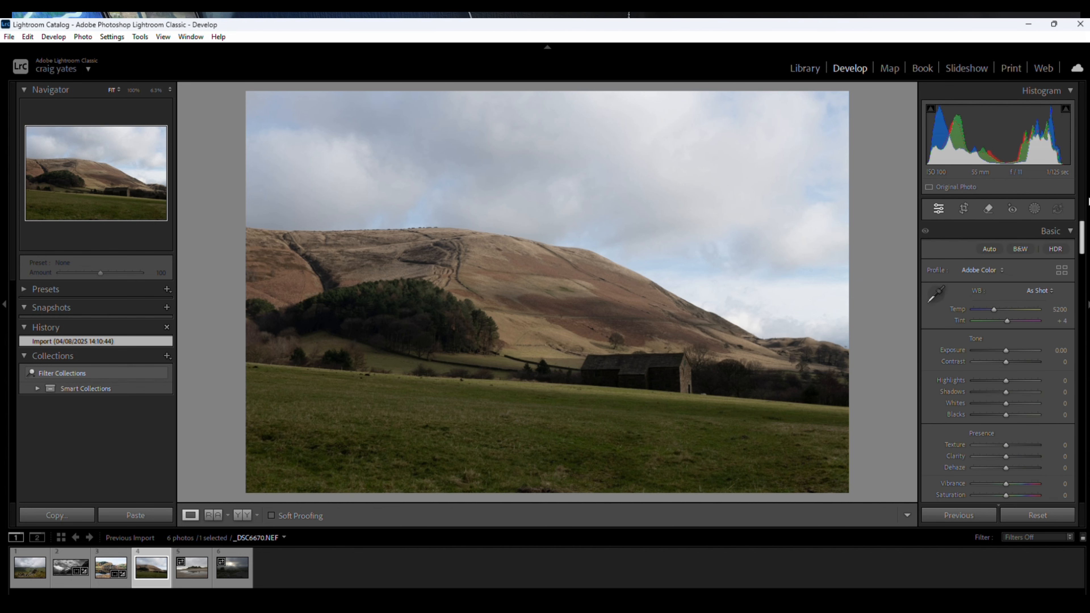
left_click(973, 270)
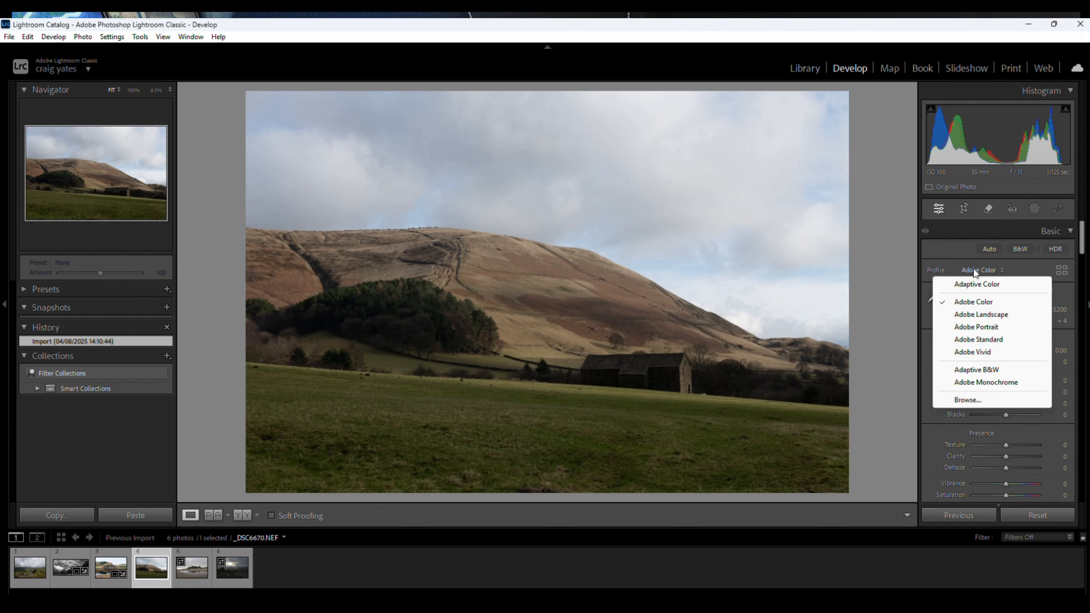
left_click(979, 315)
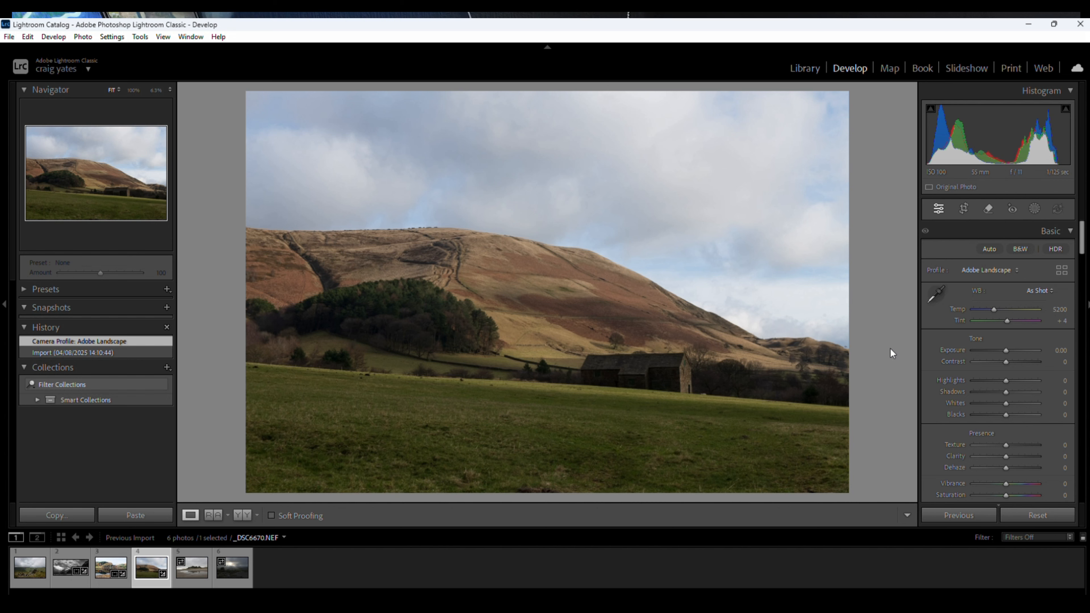
Crop the hillside photo to a panorama by trimming the dark foreground grass and most of the sky.
left_click(965, 209)
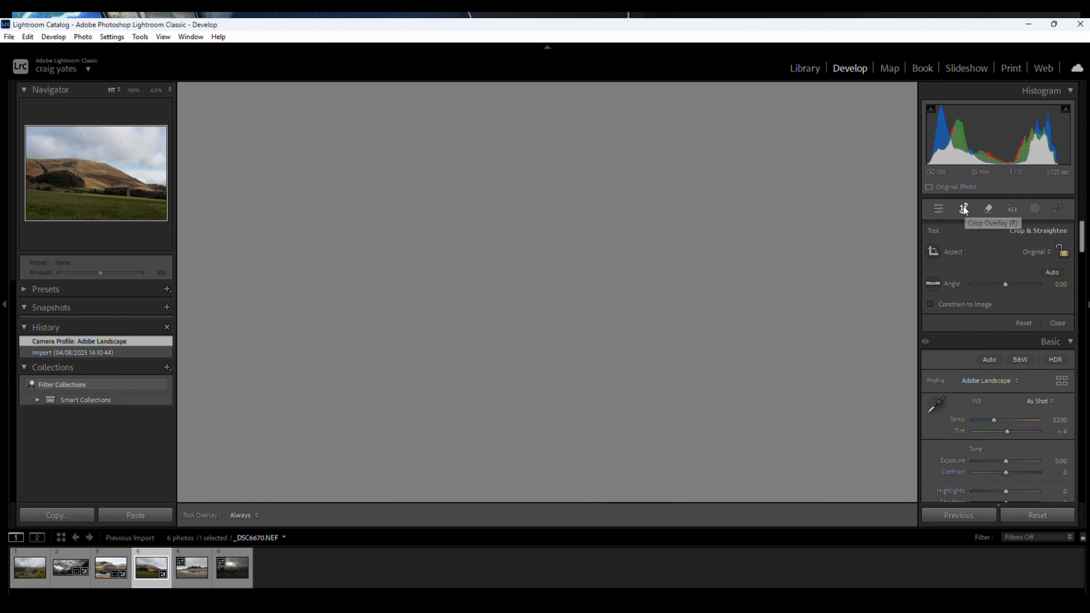
left_click_drag(548, 490, 550, 458)
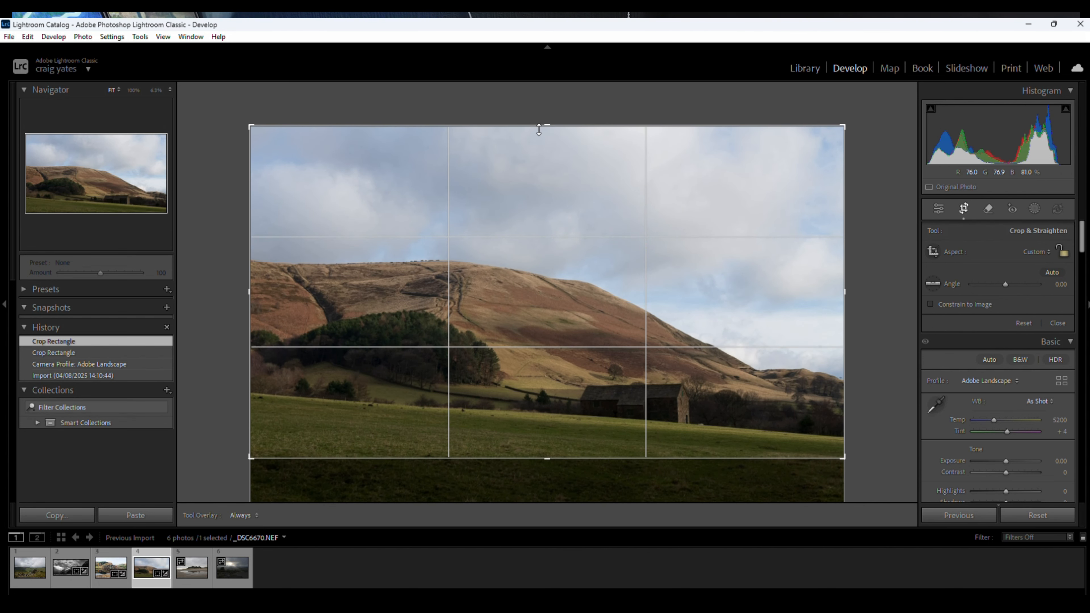
left_click_drag(547, 127, 552, 181)
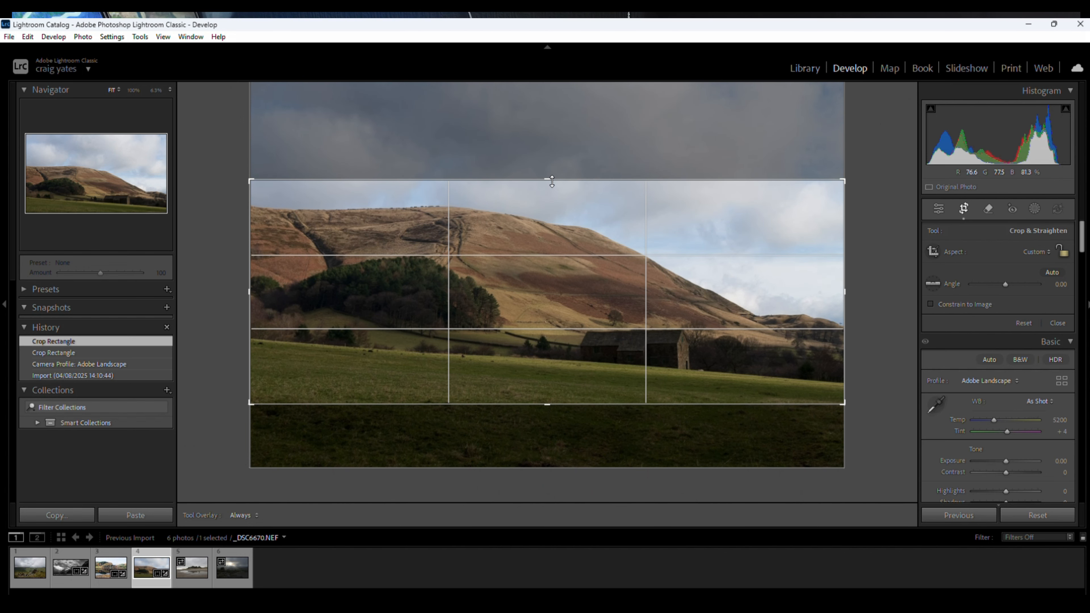
left_click_drag(552, 181, 551, 182)
left_click(964, 208)
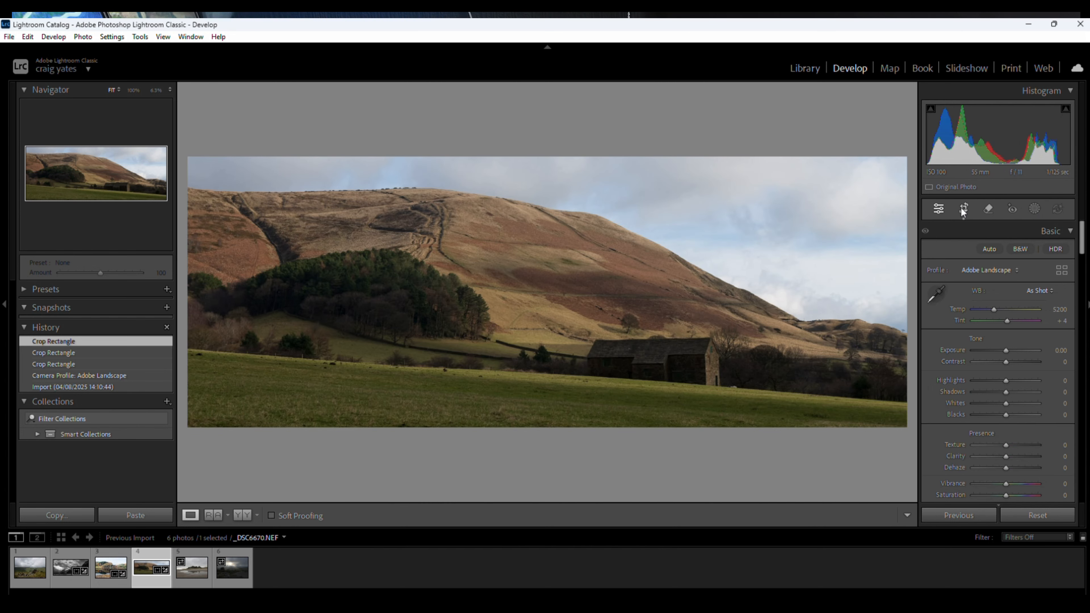
Set the hillside photo's Shadows to +49, Whites to +25 and Blacks to +5.
left_click_drag(1005, 392, 1022, 389)
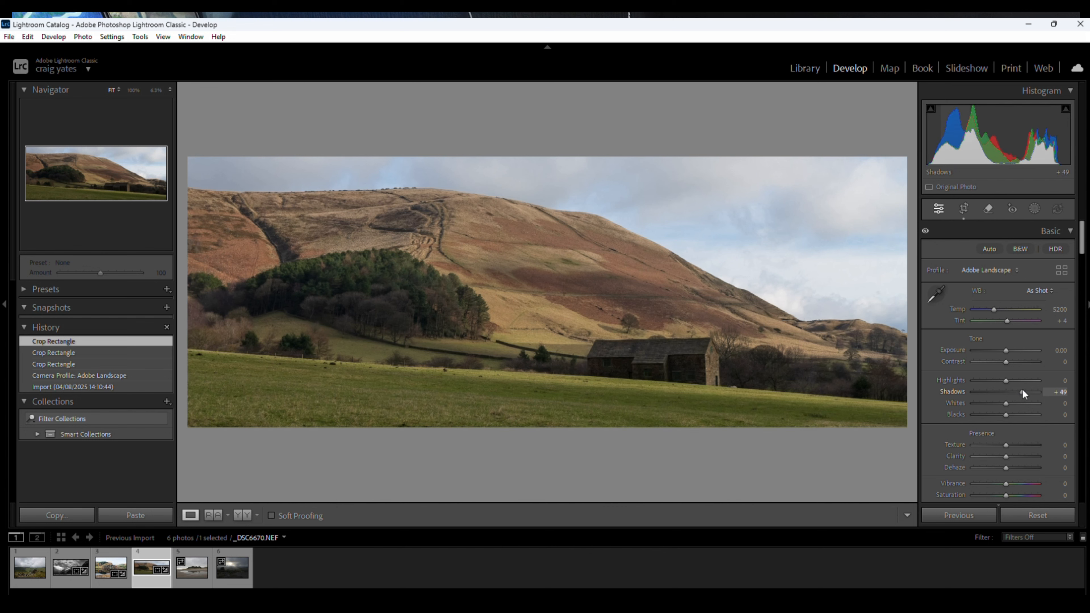
left_click_drag(1005, 404, 1014, 403)
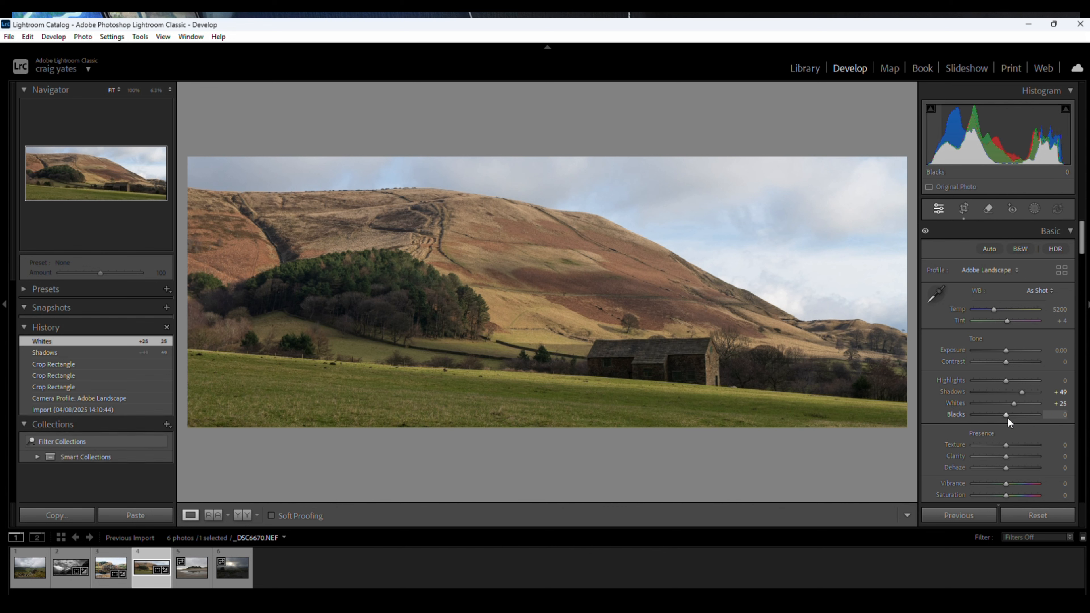
mouse_move(1006, 414)
left_mouse_down()
mouse_move(995, 415)
mouse_move(1008, 412)
left_mouse_up()
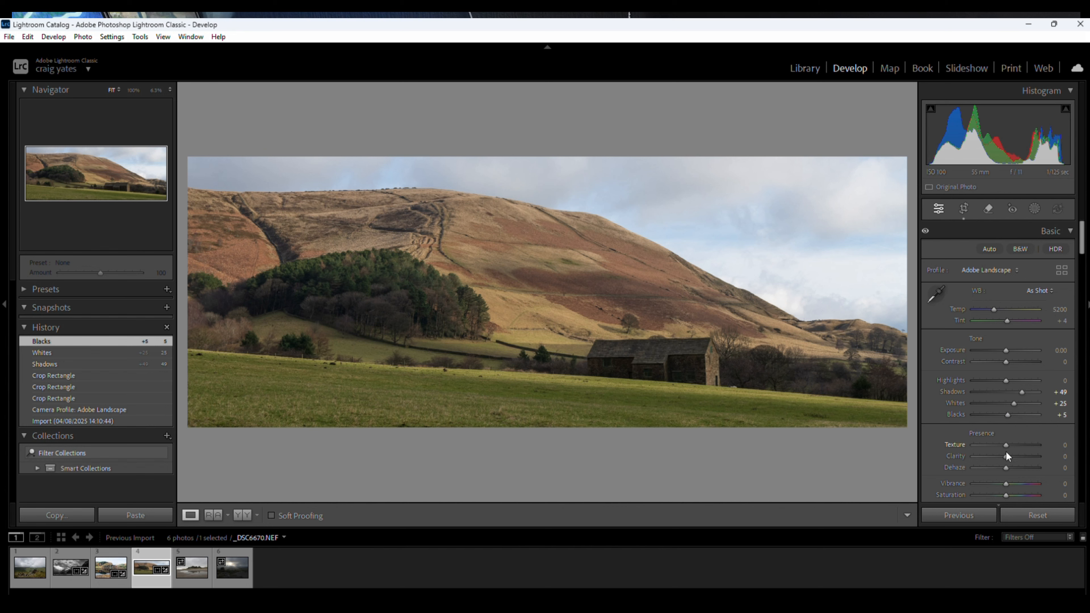
Set the hillside photo's Clarity to +21, Dehaze to +9 and Exposure to +0.18.
left_click_drag(1006, 457, 1012, 456)
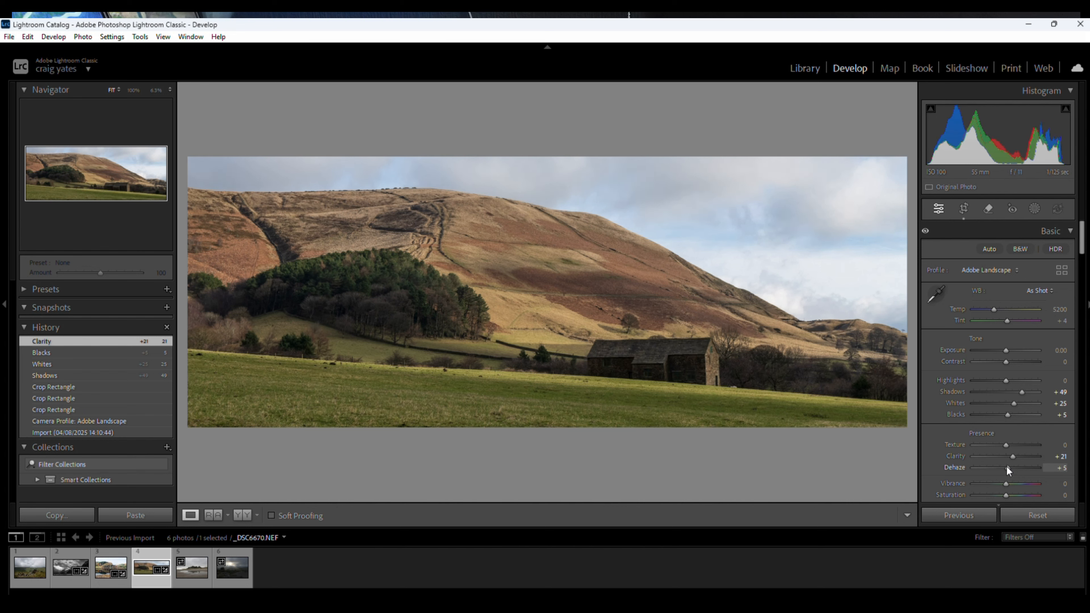
scroll(1008, 467, "up", 2)
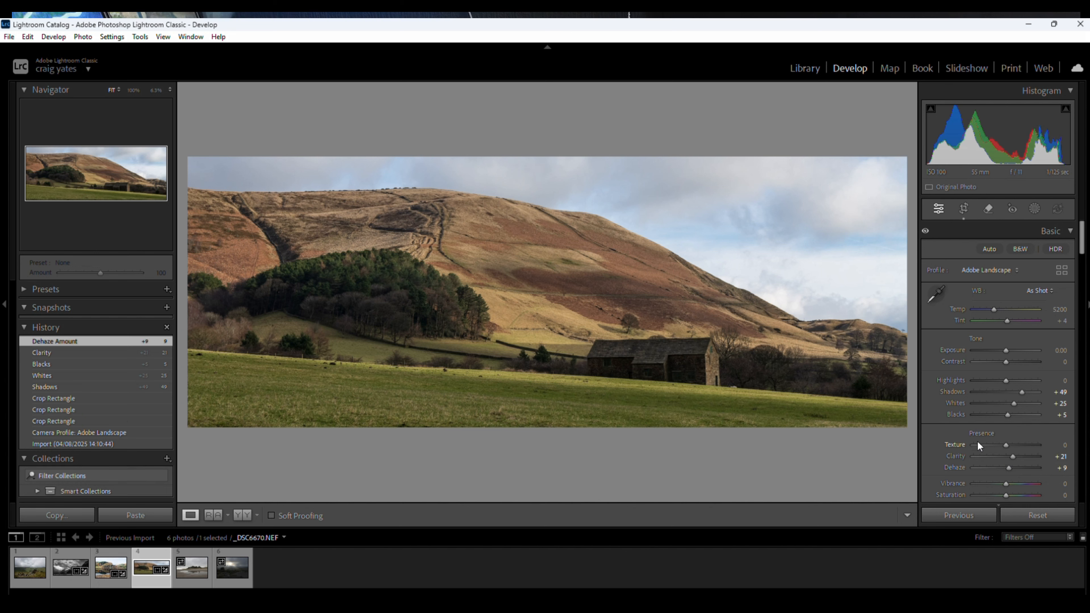
left_click_drag(1006, 351, 1007, 351)
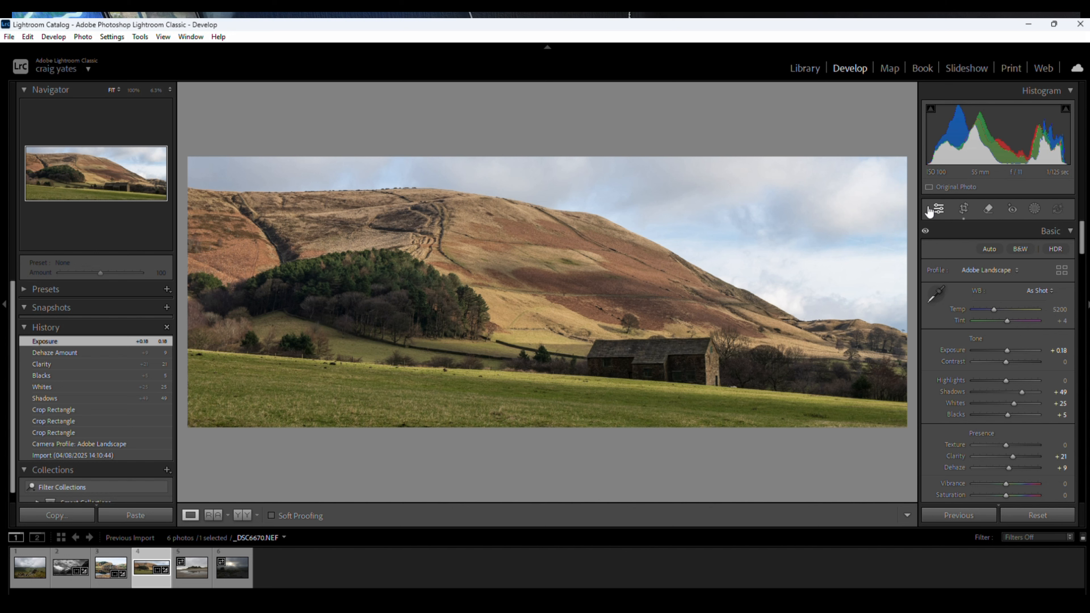
Darken the foreground grass with a linear gradient mask rising from below the photo, using reduced Exposure.
left_click(1034, 209)
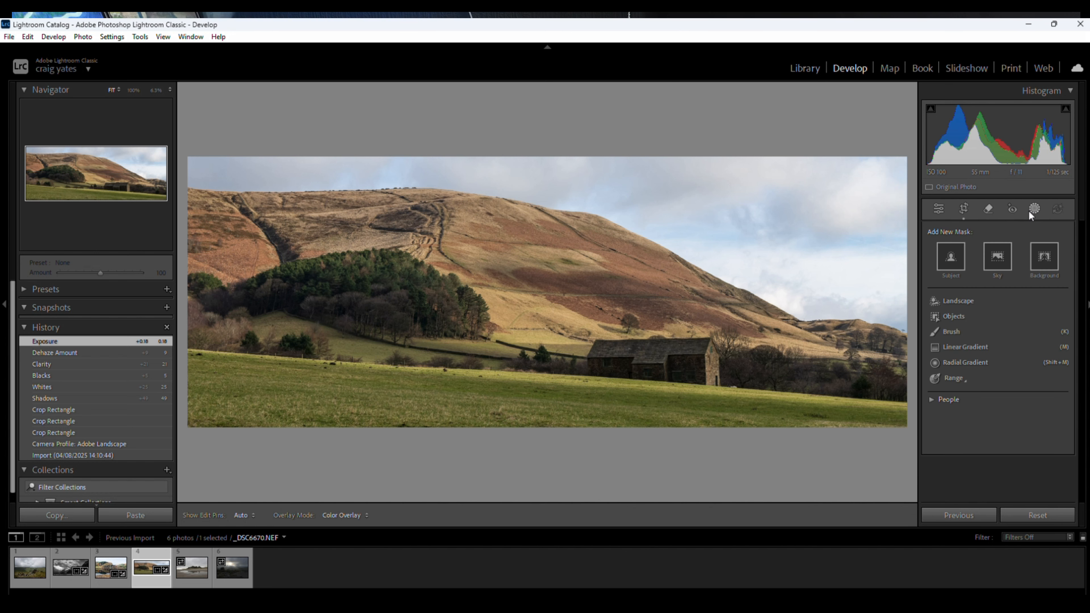
left_click(960, 346)
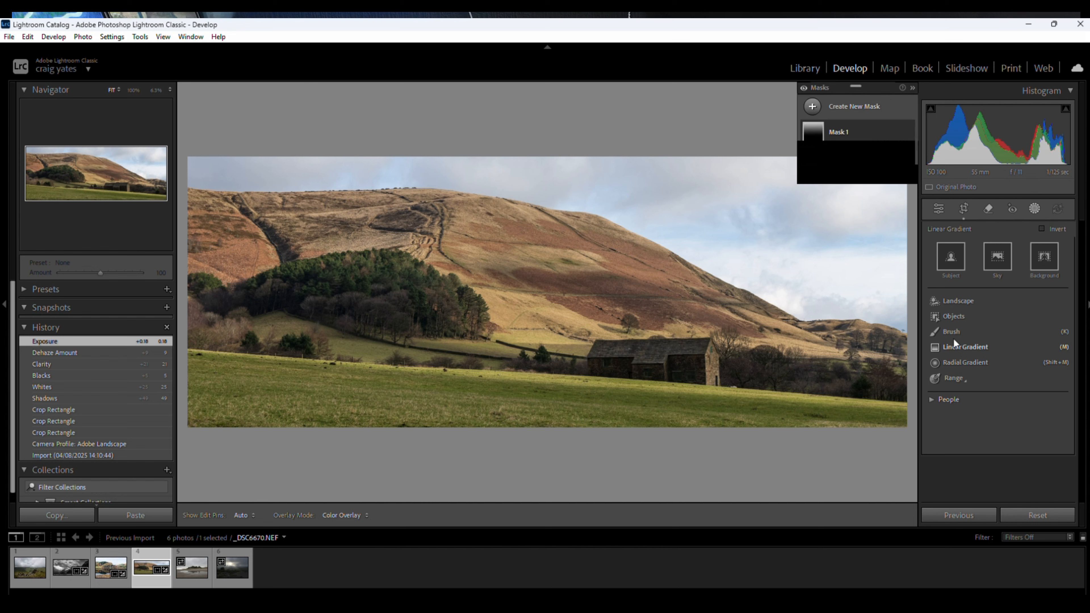
left_click_drag(468, 469, 475, 342)
left_click_drag(1006, 321, 993, 324)
left_click(1034, 209)
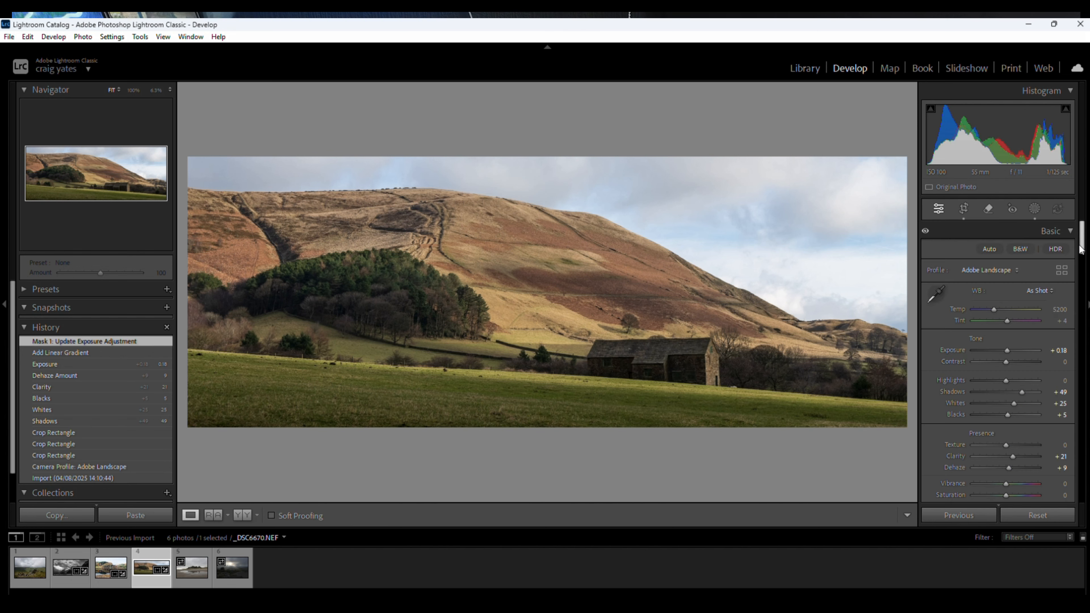
Paint a new brush mask over the stone barn at brush size 5.9 and set its Exposure to 1.36.
left_click(1033, 209)
left_click(812, 106)
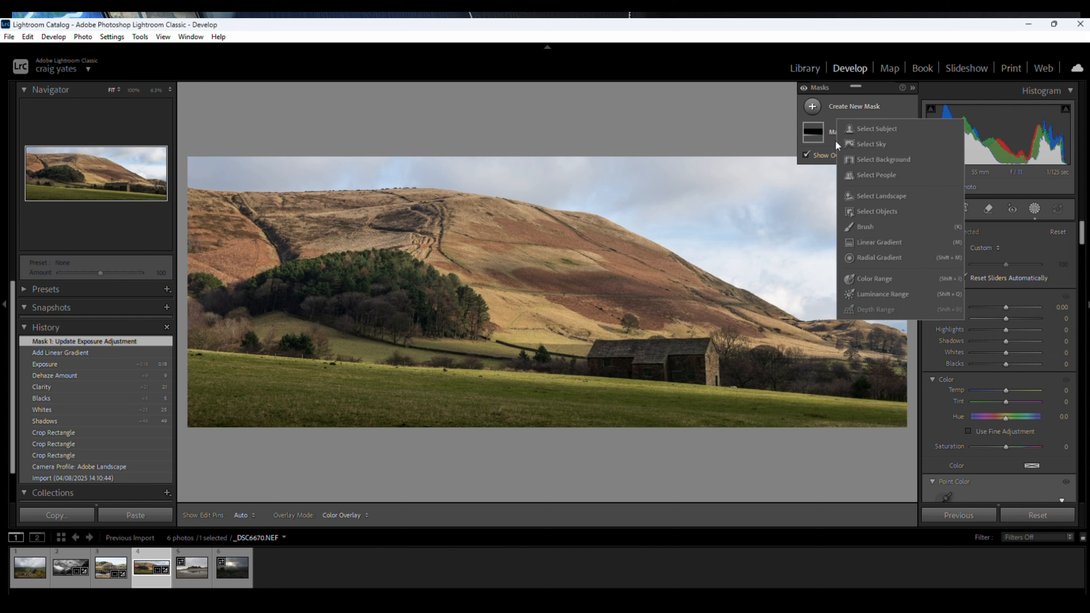
left_click(872, 227)
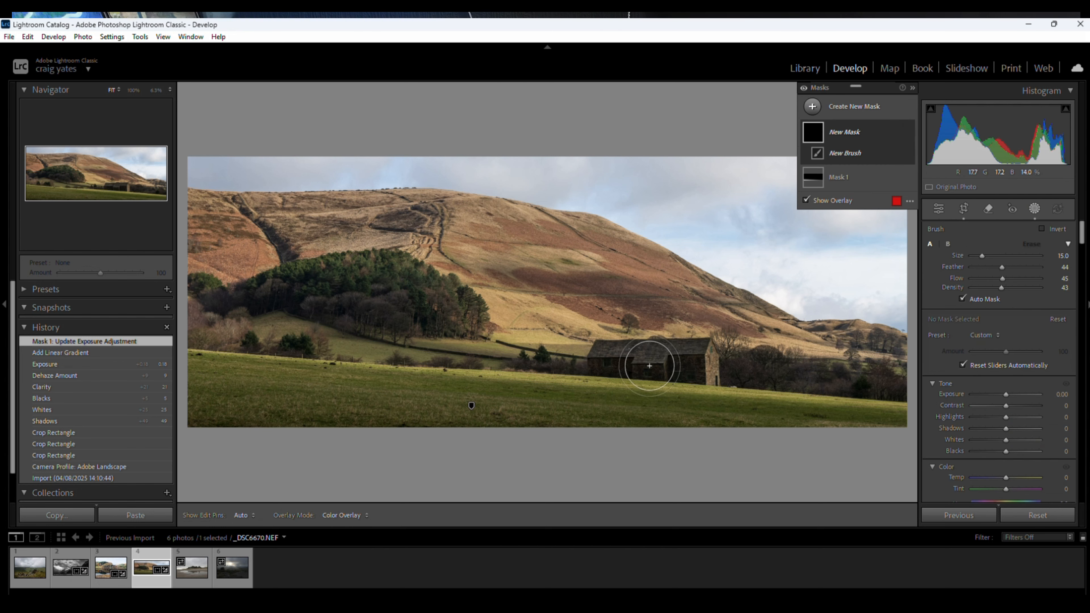
left_click_drag(985, 256, 979, 257)
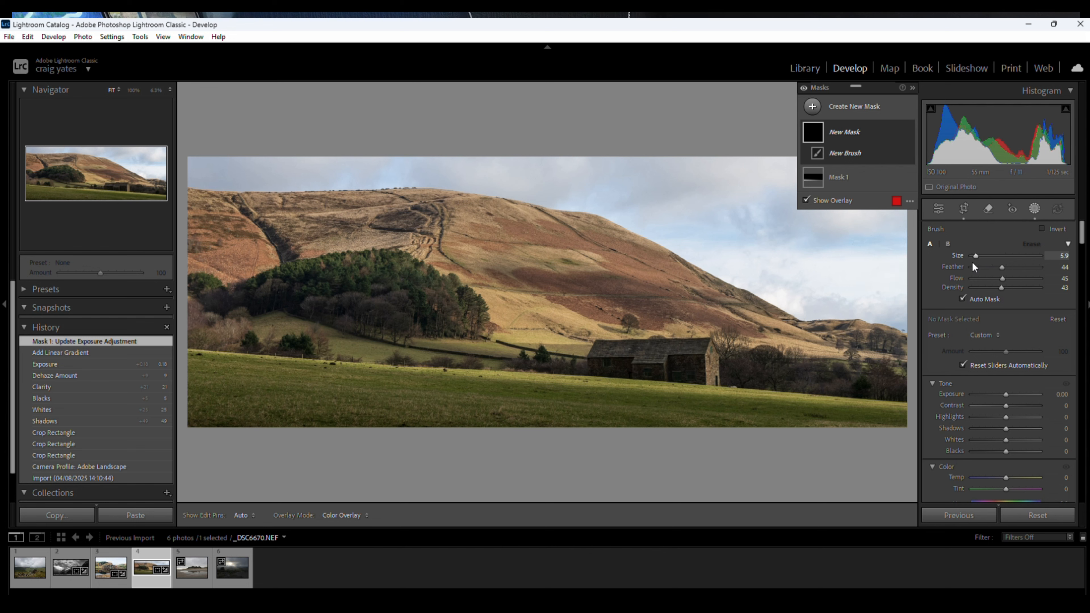
mouse_move(600, 347)
left_mouse_down()
mouse_move(702, 346)
mouse_move(638, 354)
mouse_move(713, 355)
mouse_move(713, 380)
mouse_move(709, 354)
mouse_move(597, 351)
left_mouse_up()
left_click_drag(1007, 394, 1015, 392)
left_click_drag(1019, 394, 1019, 395)
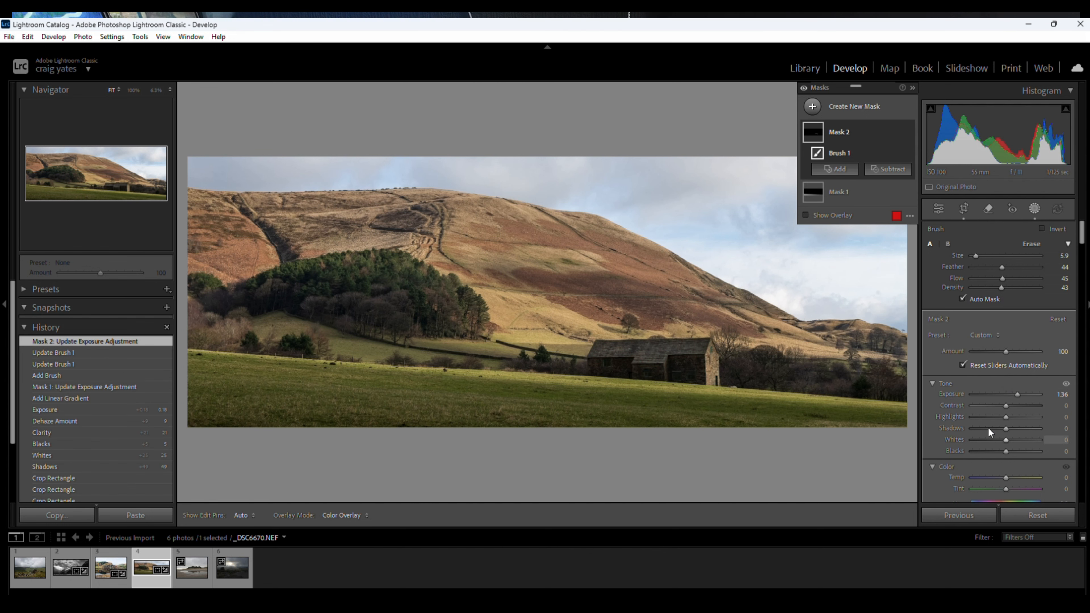
Brush over more of the barn's roof and walls, and set the mask's Temp to 29 and Whites to 49.
key("h")
mouse_move(678, 347)
left_mouse_down()
mouse_move(699, 346)
mouse_move(601, 349)
mouse_move(683, 349)
left_mouse_up()
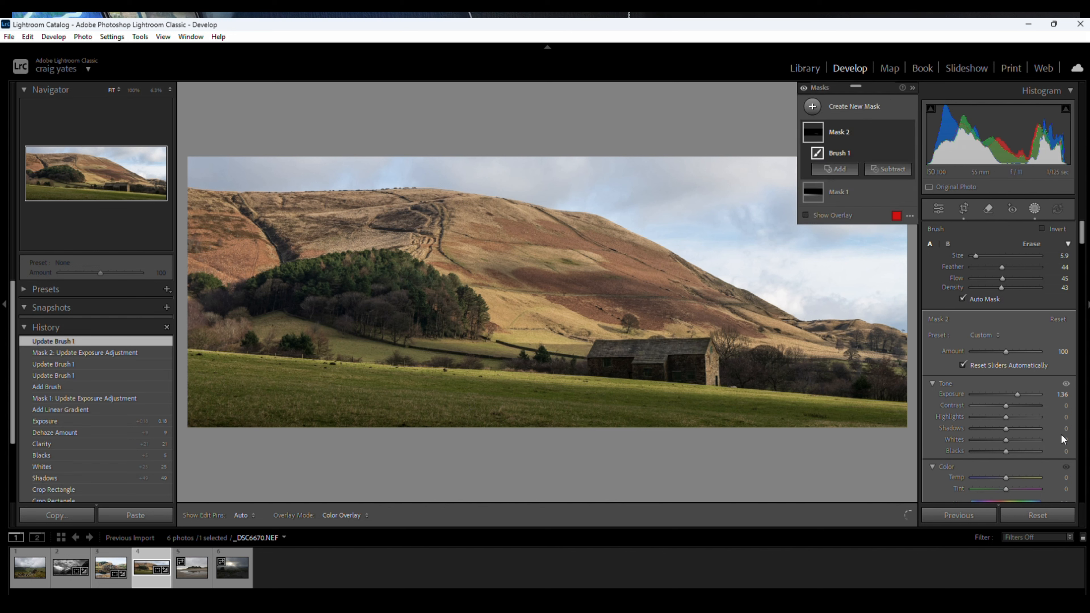
left_click_drag(1006, 478, 1016, 476)
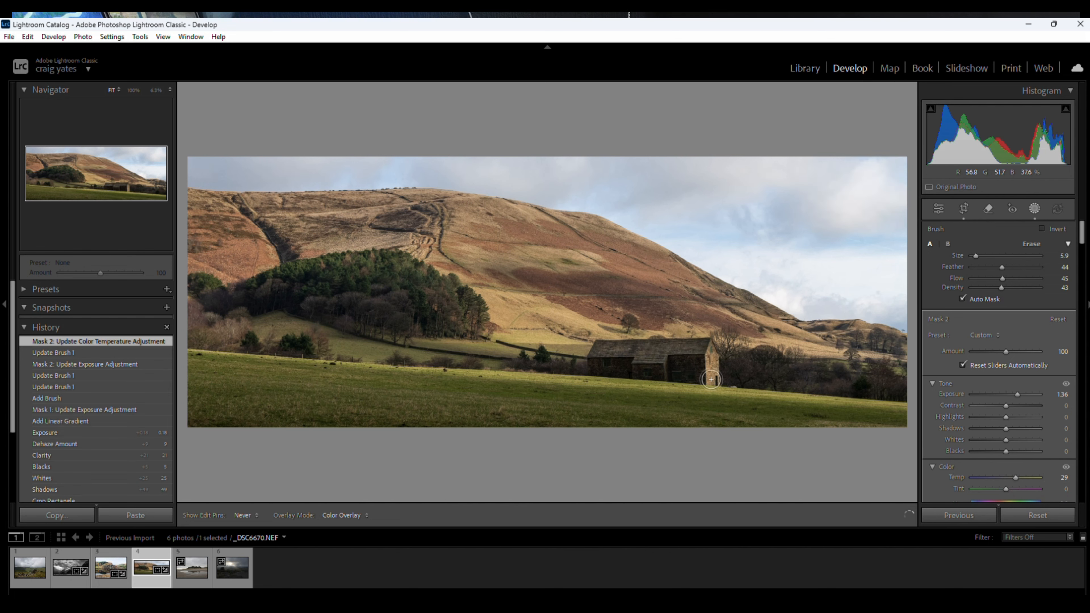
left_click_drag(685, 348, 604, 346)
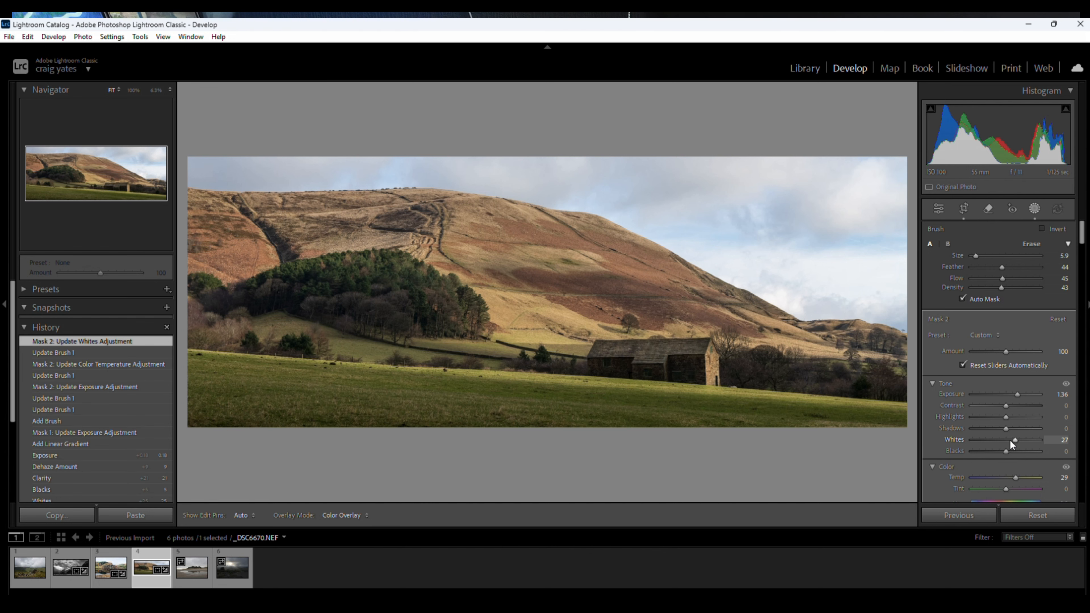
left_click_drag(1015, 444, 1022, 441)
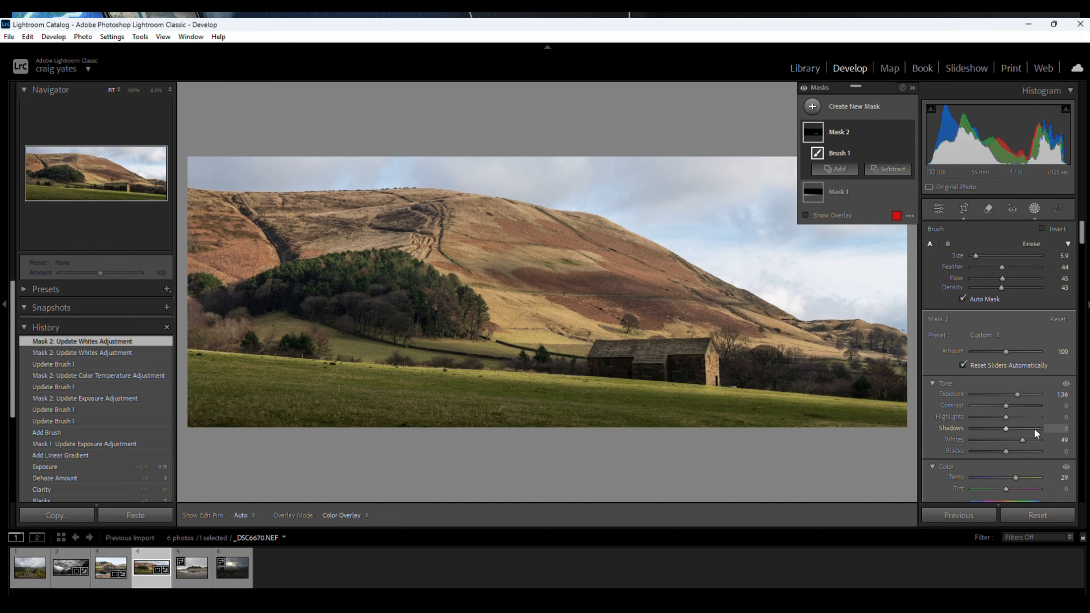
Add a sky selection mask and set its Exposure to -0.61, Whites to 12 and Blacks to -24.
left_click(938, 208)
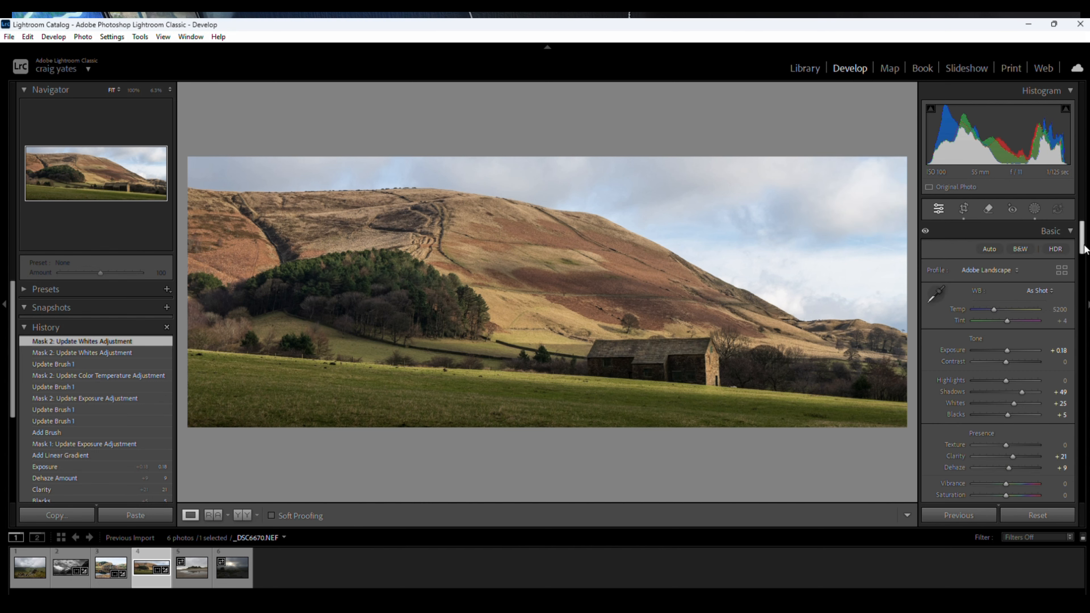
left_click(1035, 209)
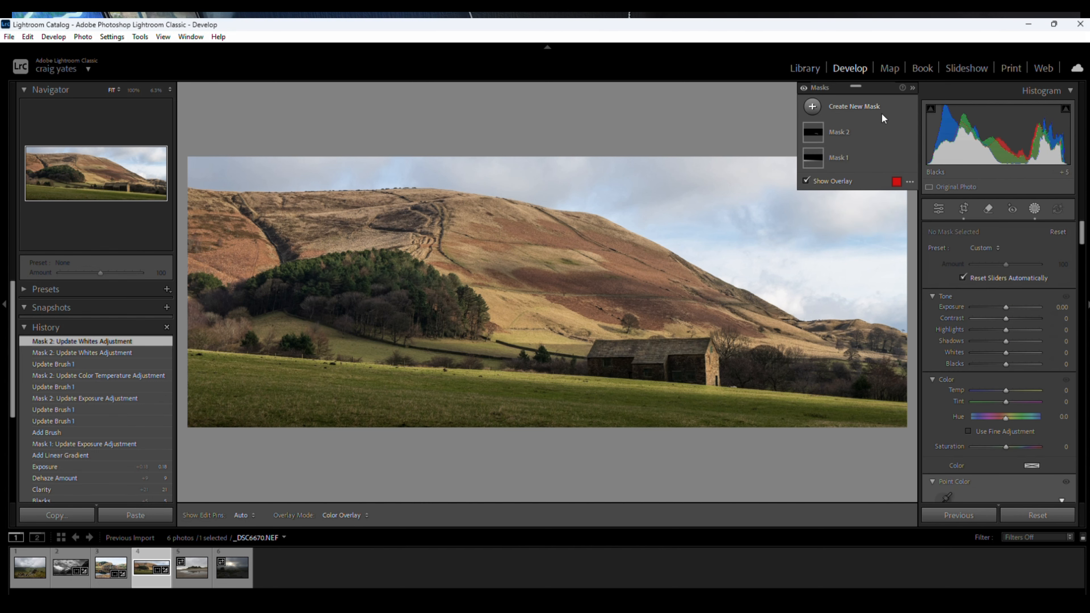
left_click(813, 106)
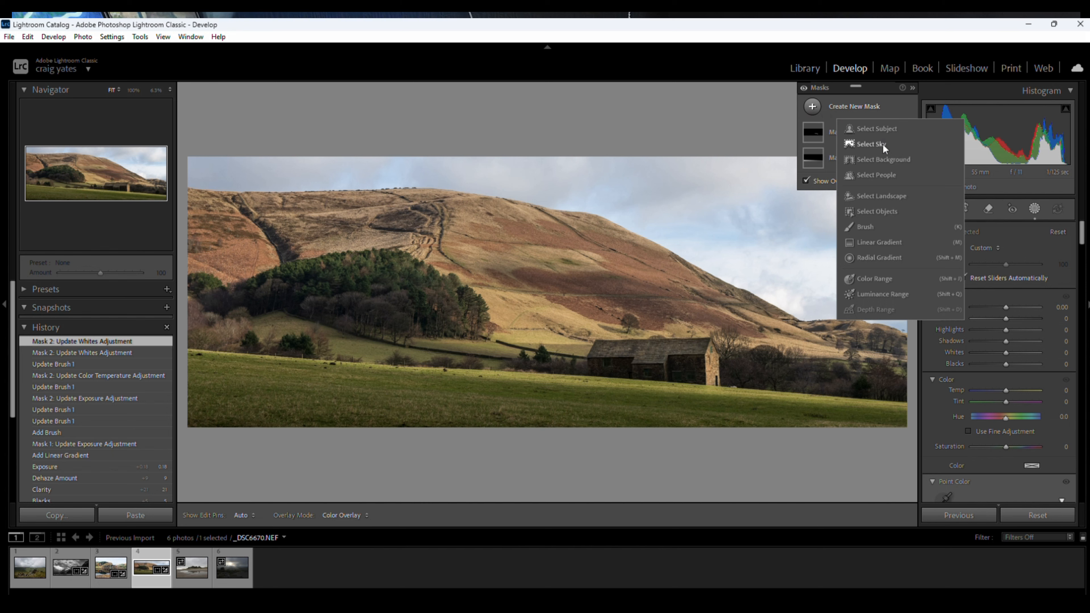
left_click(882, 144)
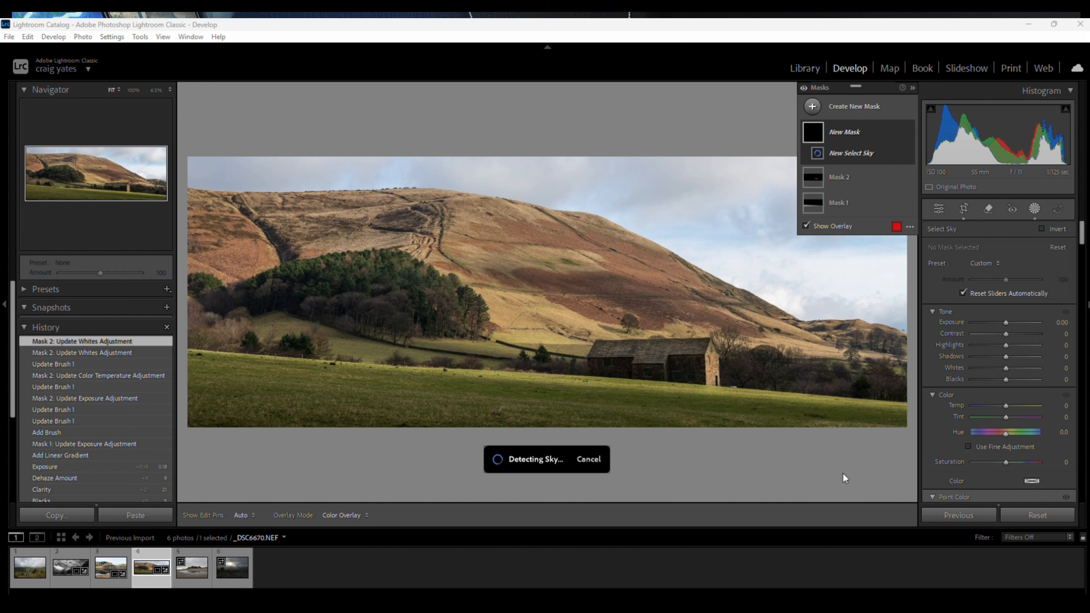
left_click(1006, 322)
left_click_drag(1006, 321, 1003, 326)
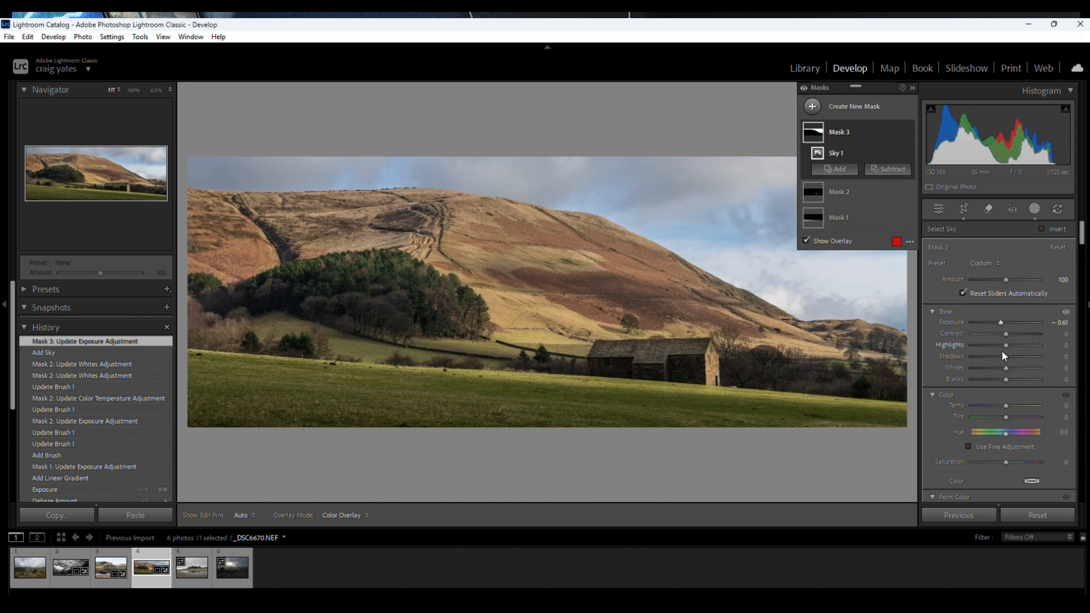
left_click_drag(1006, 370, 1007, 370)
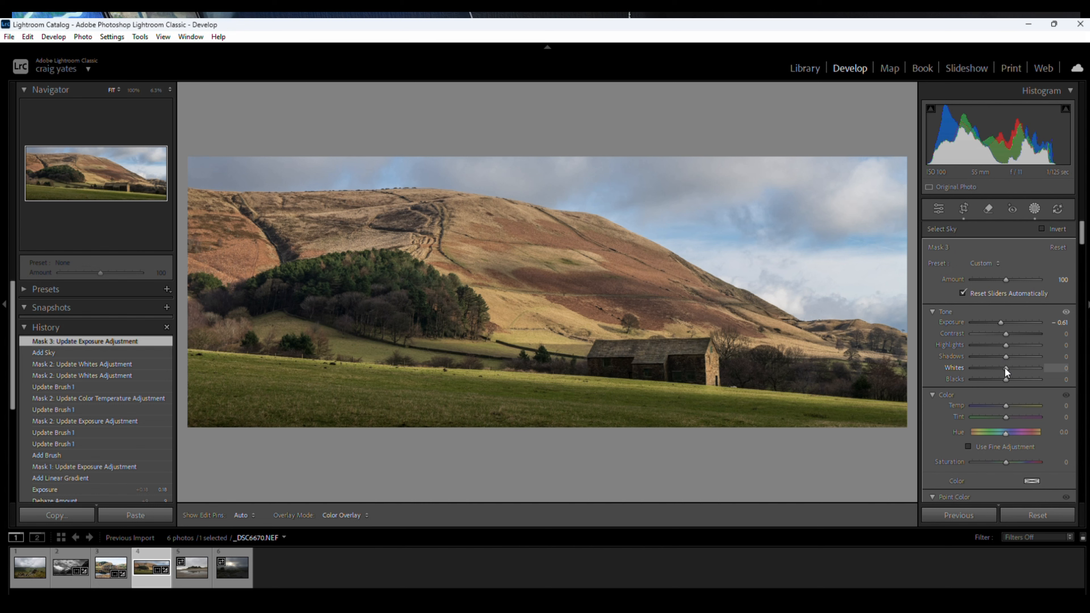
left_click_drag(1008, 367, 995, 380)
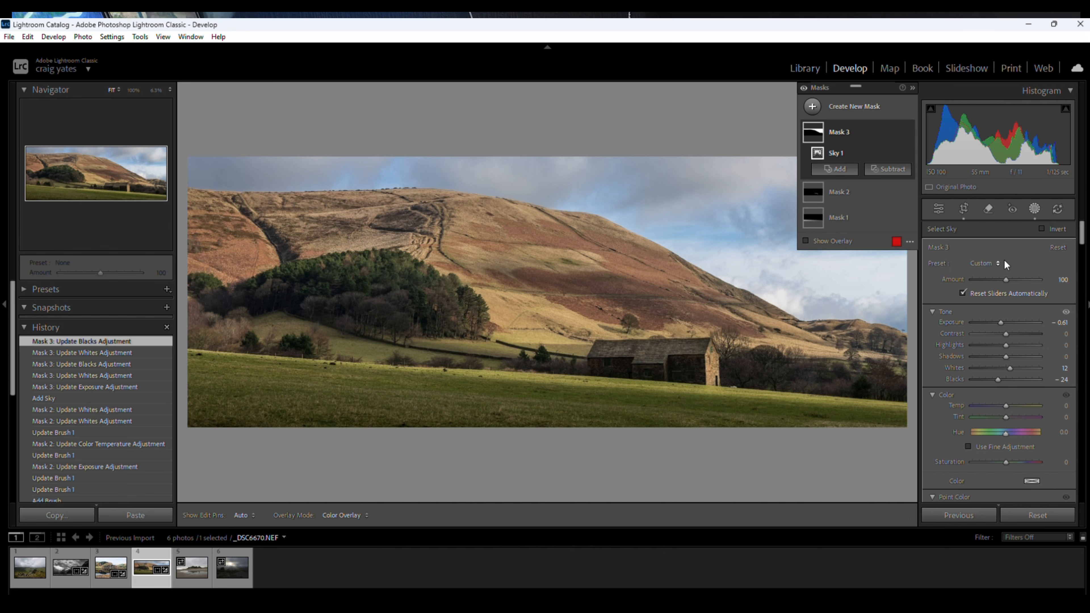
left_click(938, 209)
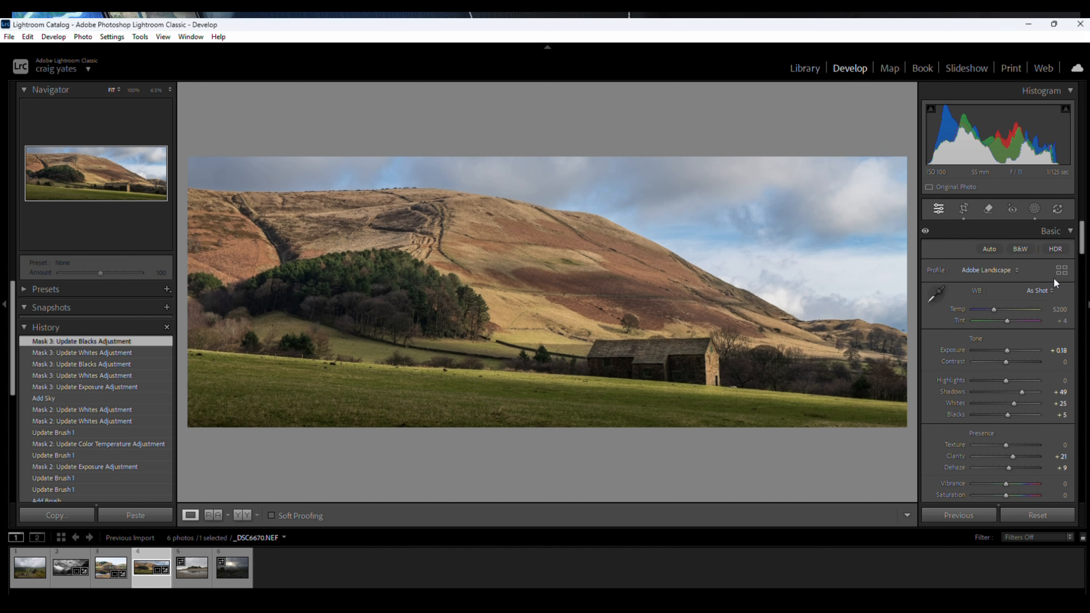
Add a radial gradient mask and fit its tilted ellipse over the dark woodland on the hillside.
left_click(1035, 209)
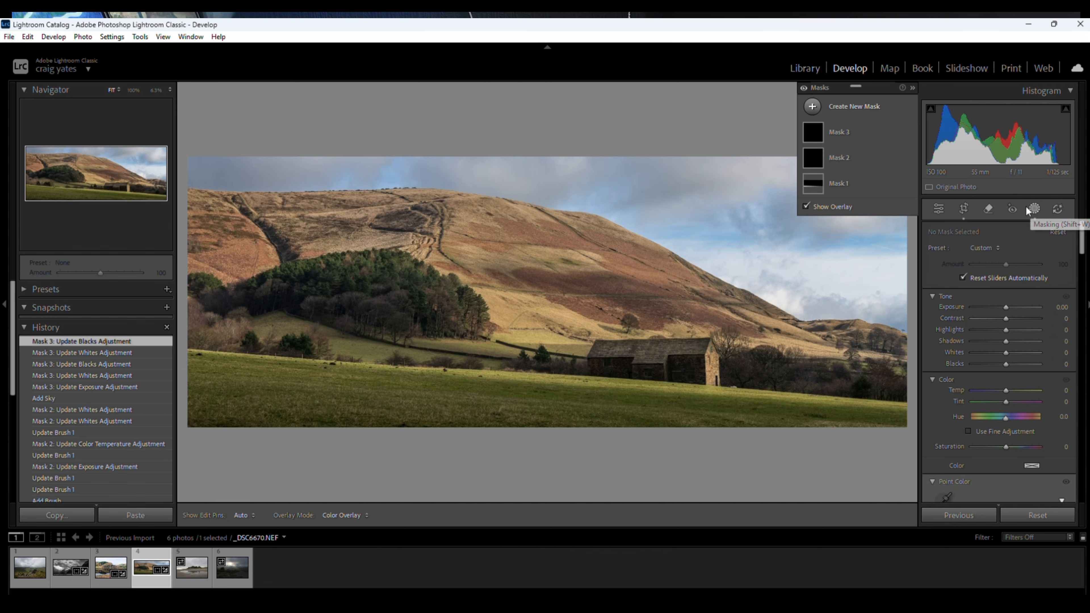
left_click(813, 106)
left_click(883, 258)
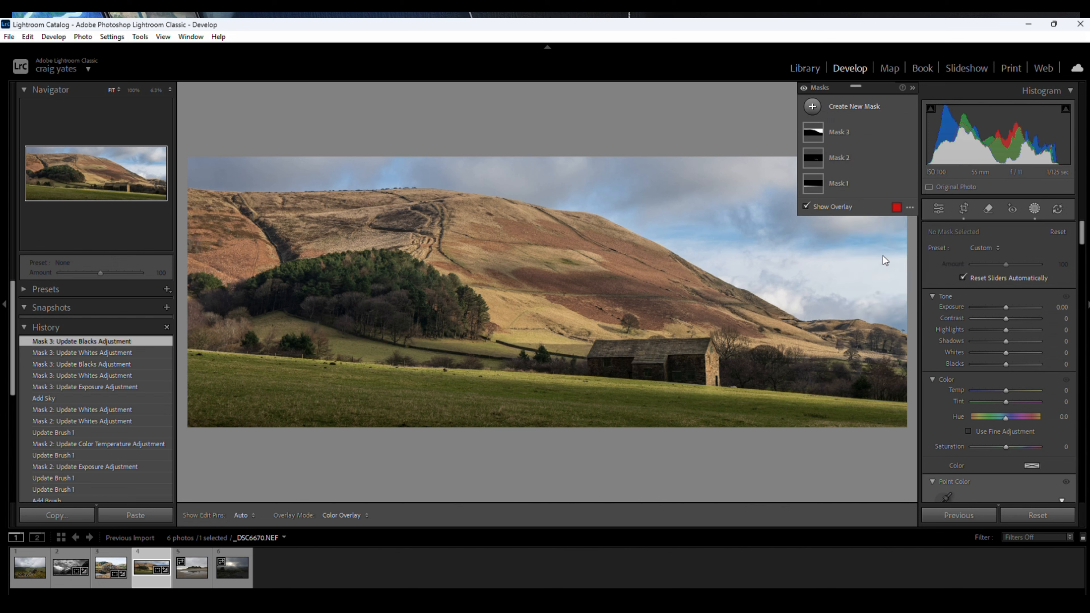
left_click_drag(279, 270, 372, 306)
left_click_drag(338, 264, 471, 303)
left_click_drag(397, 288, 411, 295)
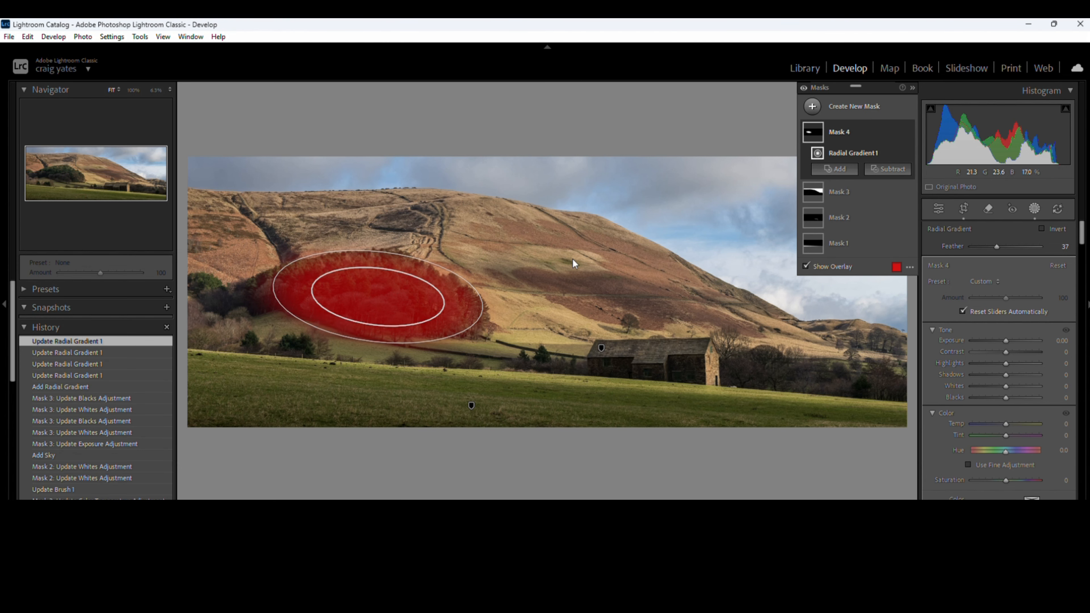
left_click_drag(574, 261, 574, 261)
Set the woodland mask's Whites to 53, Shadows to 44, Blacks to -22 and Temp to 17, and adjust its Contrast.
left_click_drag(1006, 386, 1009, 421)
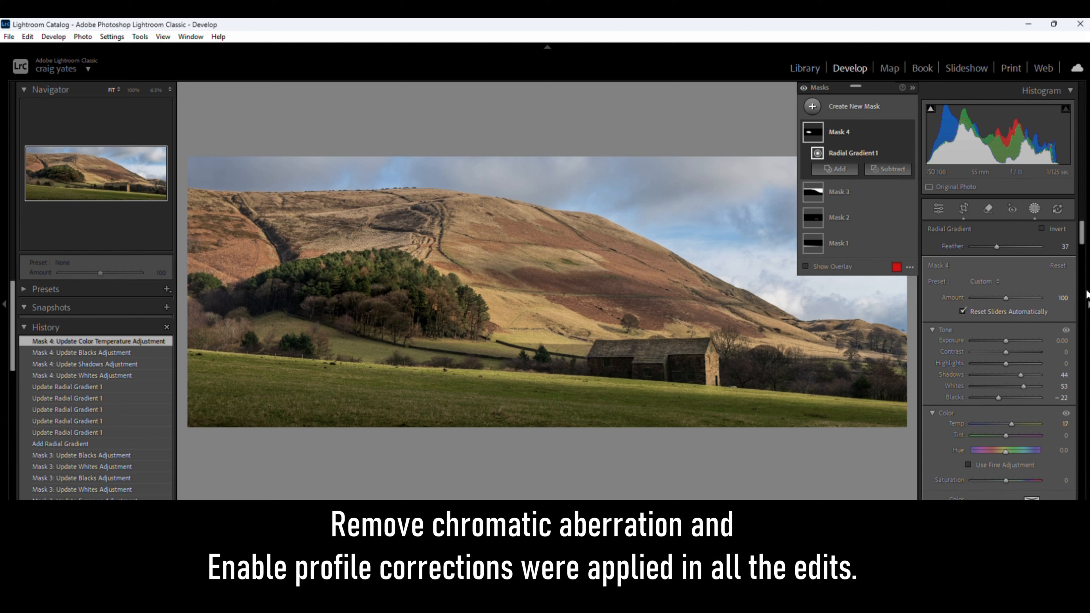
left_click_drag(1006, 353, 1006, 352)
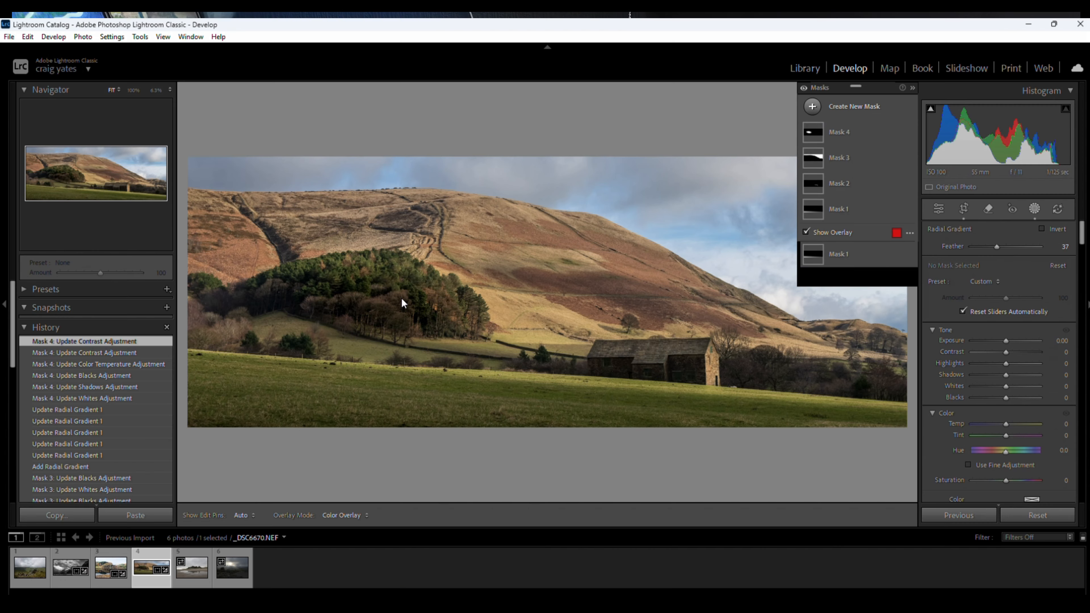
Add a smaller tilted radial gradient over the woodland's lower trees with Whites 32, Blacks -32 and Exposure 0.95.
key("shift+m")
left_click_drag(296, 298, 381, 322)
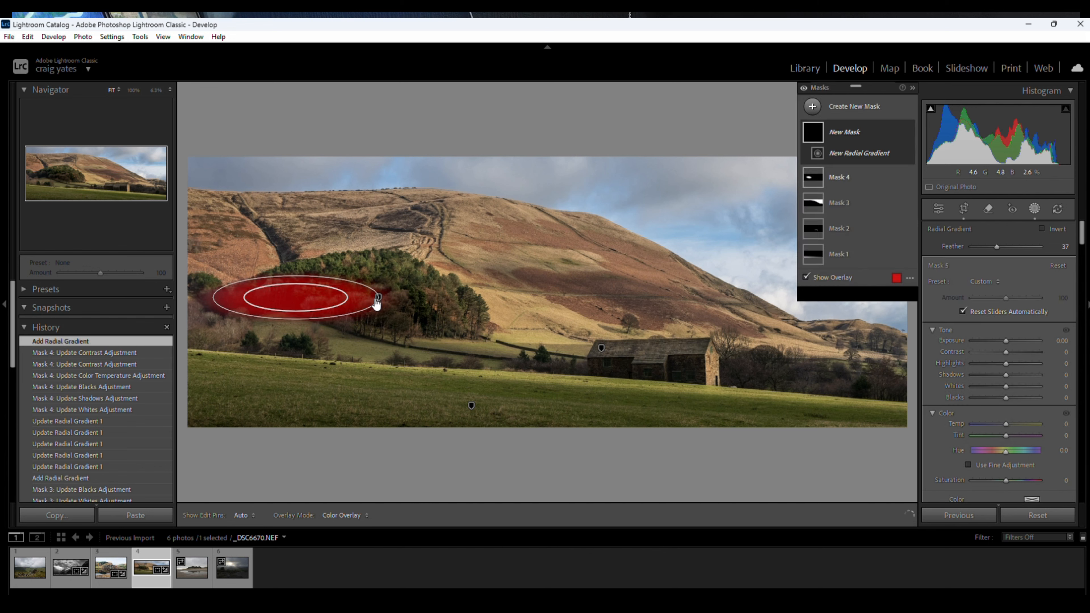
left_click_drag(371, 306, 371, 315)
mouse_move(302, 301)
left_mouse_down()
mouse_move(339, 298)
mouse_move(313, 303)
left_mouse_up()
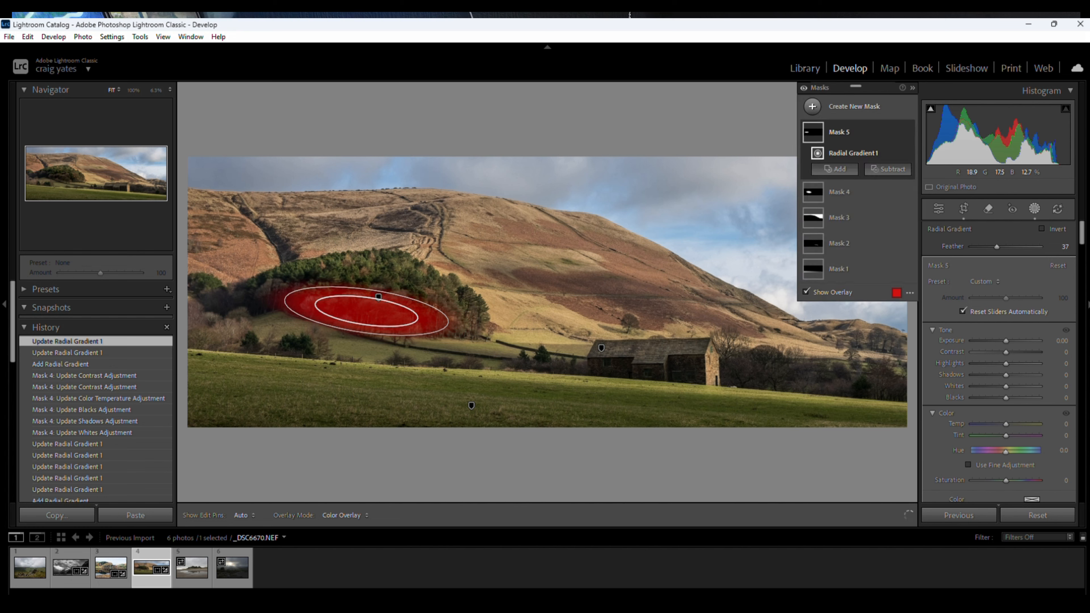
mouse_move(1006, 386)
left_mouse_down()
mouse_move(1015, 385)
mouse_move(995, 398)
left_mouse_up()
left_click_drag(1005, 341, 1012, 341)
left_click_drag(1007, 423, 1009, 422)
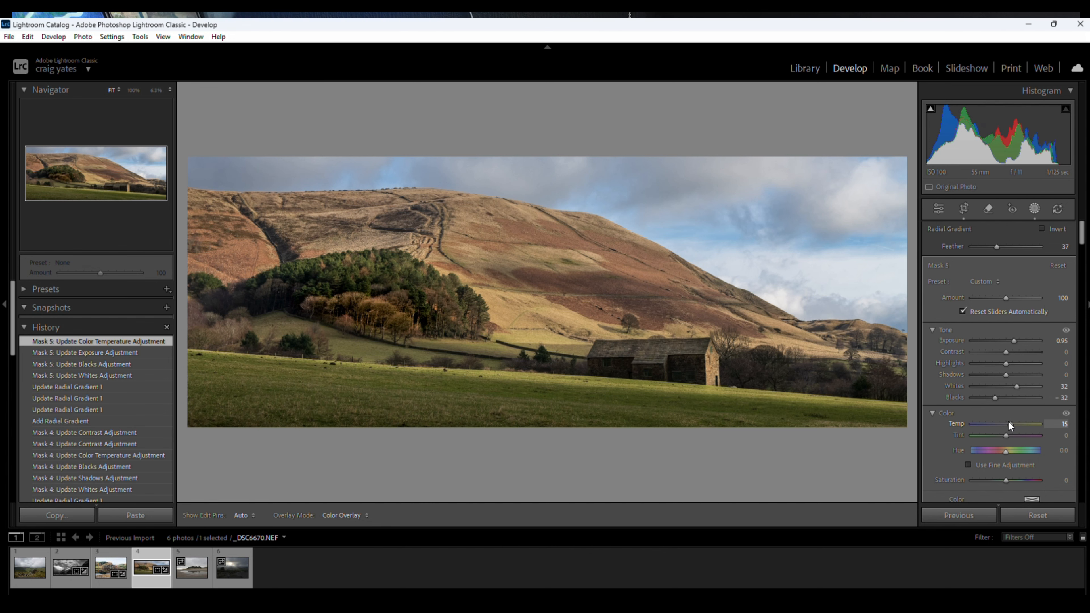
left_click_drag(1007, 423, 1007, 422)
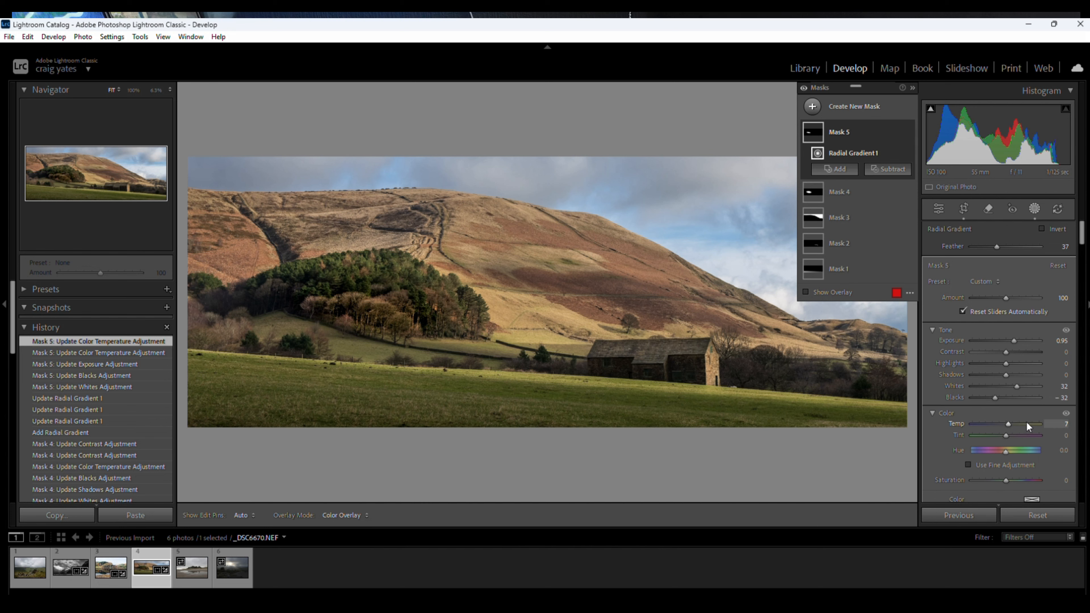
double_click(1006, 422)
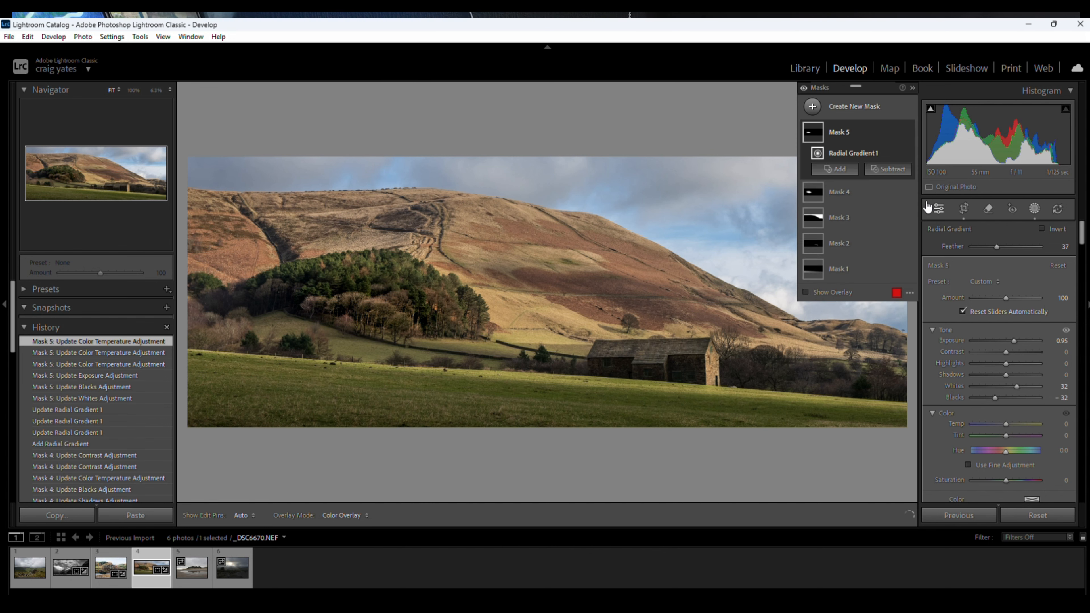
Increase the photo's Sharpening Amount and Masking, and enable Remove Chromatic Aberration and Profile Corrections.
left_click(939, 210)
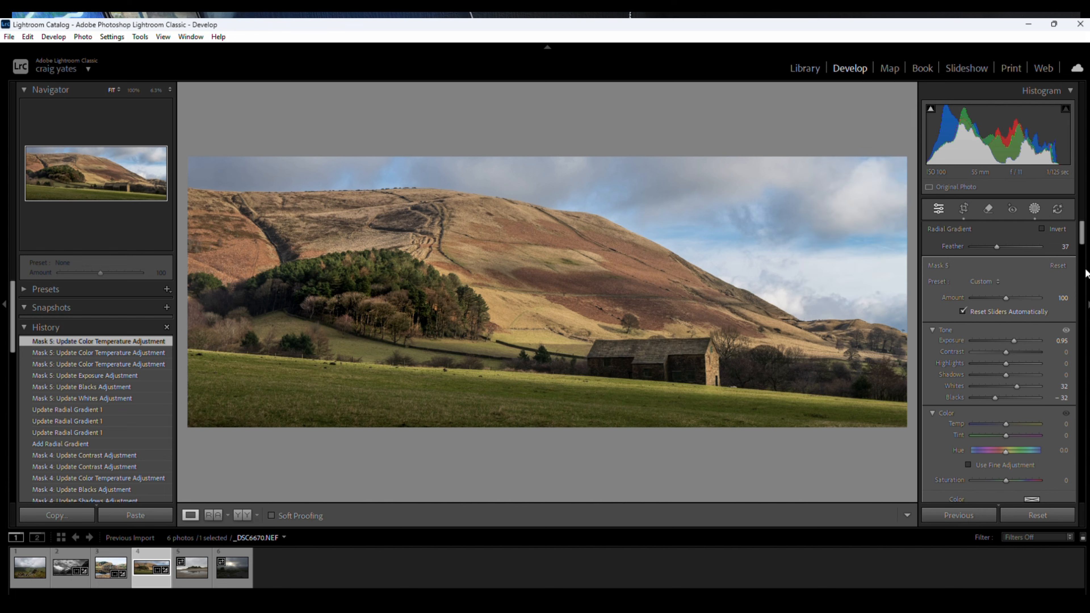
scroll(1083, 258, "down", 10)
scroll(998, 365, "down", 5)
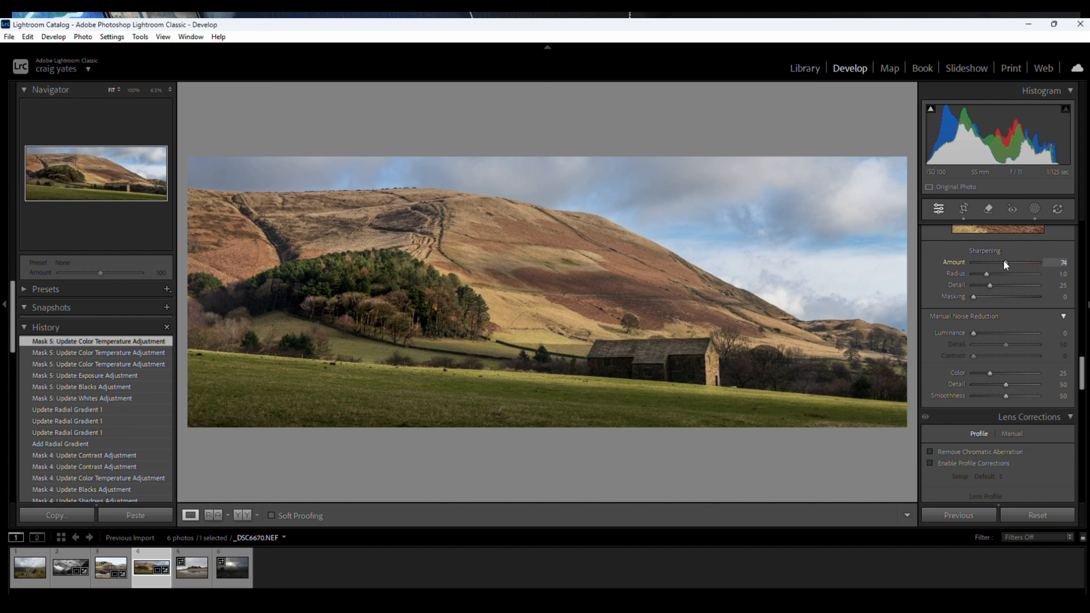
left_click_drag(1006, 262, 1006, 262)
left_click_drag(972, 297, 1018, 298)
left_click(929, 451)
Set the Post-Crop Vignetting Amount to -9 and the photo's overall Exposure to +0.44.
left_click_drag(1081, 377, 1076, 480)
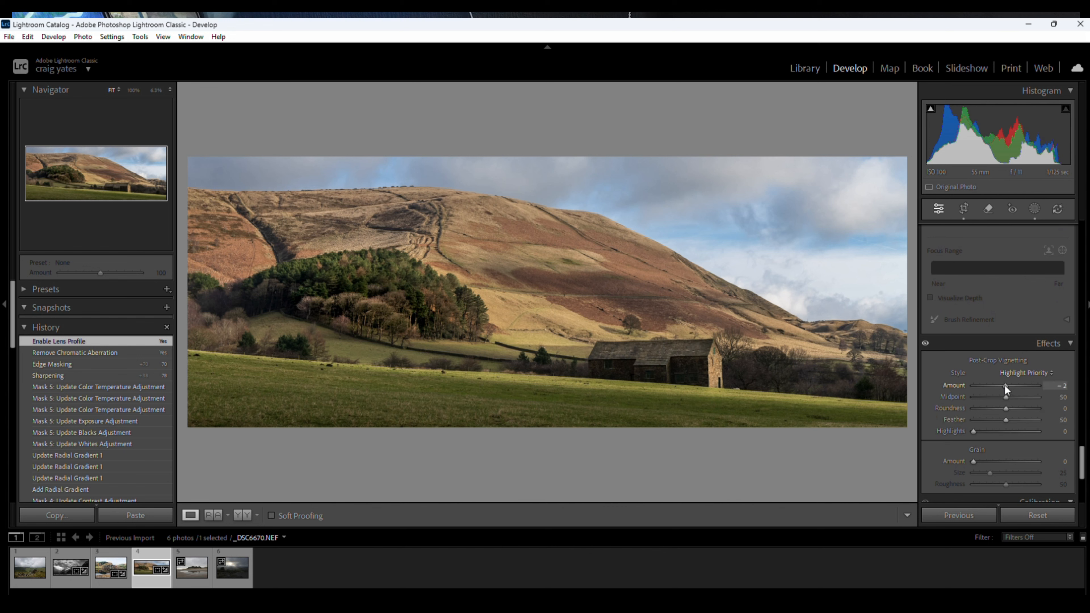
left_click_drag(1005, 385, 1004, 385)
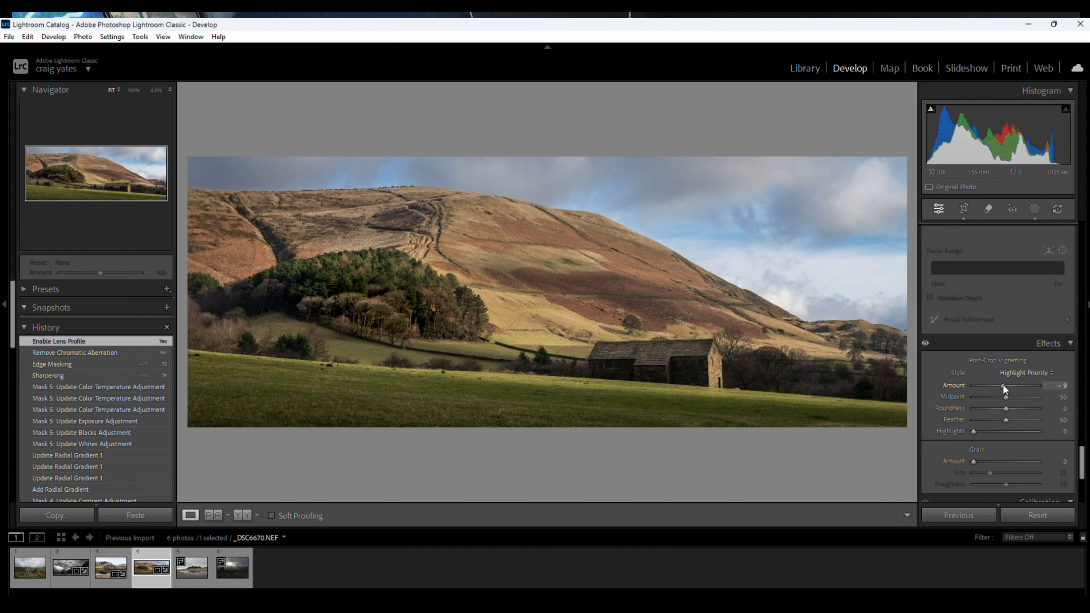
left_click_drag(1082, 463, 1081, 211)
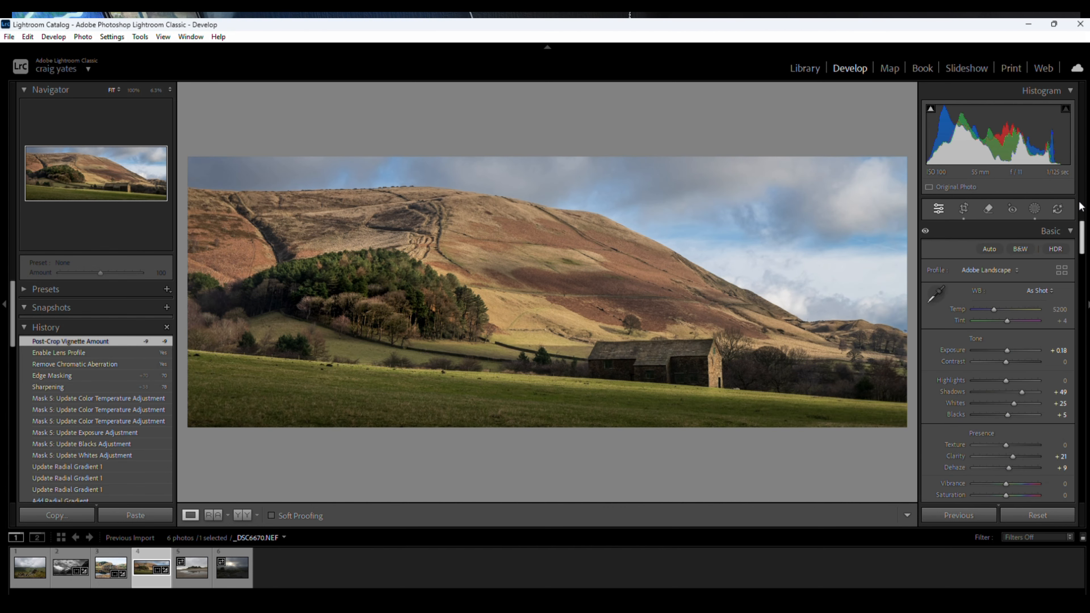
left_click_drag(1007, 350, 1009, 350)
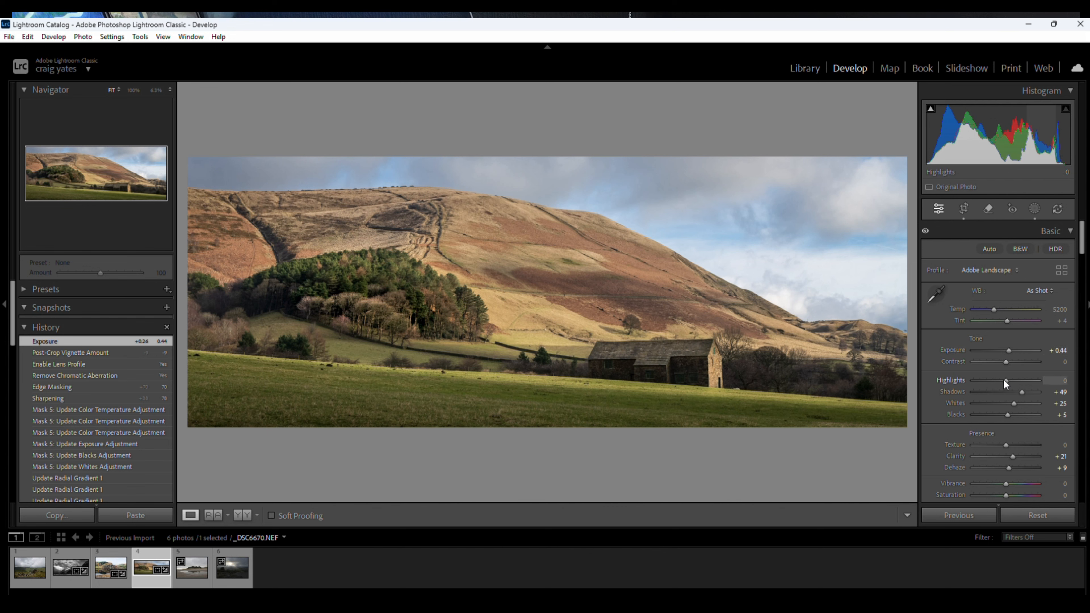
Set the hillside and barn photo's Highlights to -63 and raise its Vibrance slightly.
left_click_drag(999, 381, 986, 380)
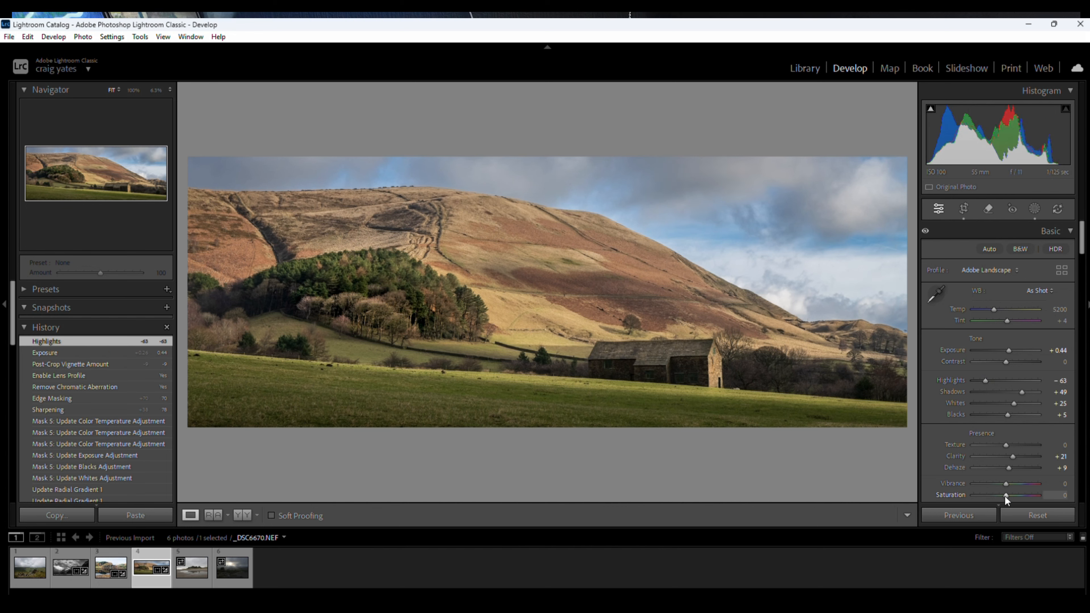
left_click_drag(1006, 482, 1013, 485)
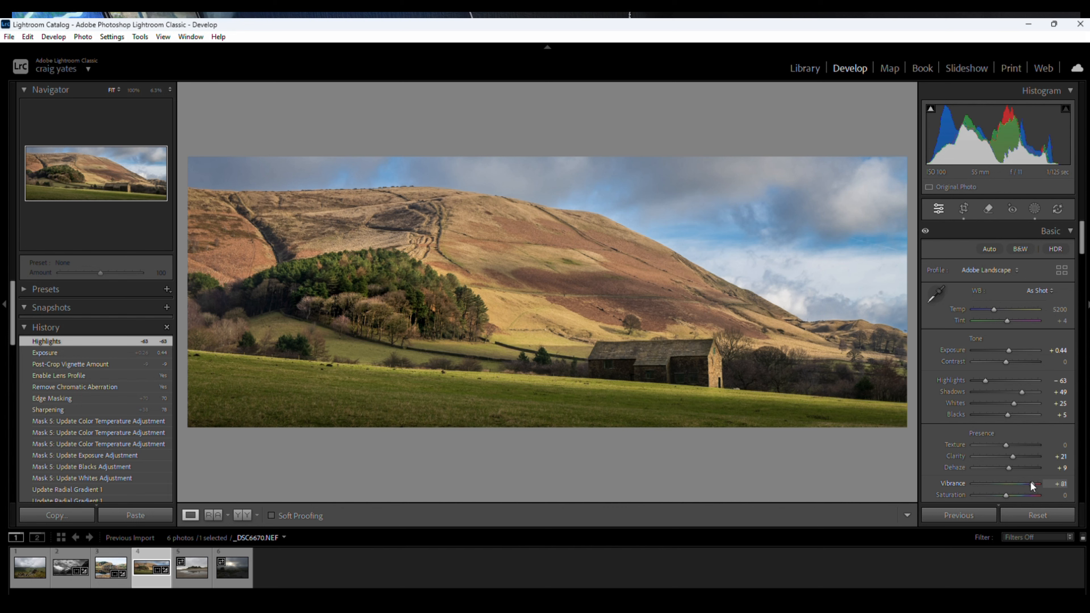
left_click_drag(1030, 482, 1011, 482)
left_click_drag(1010, 480, 1010, 479)
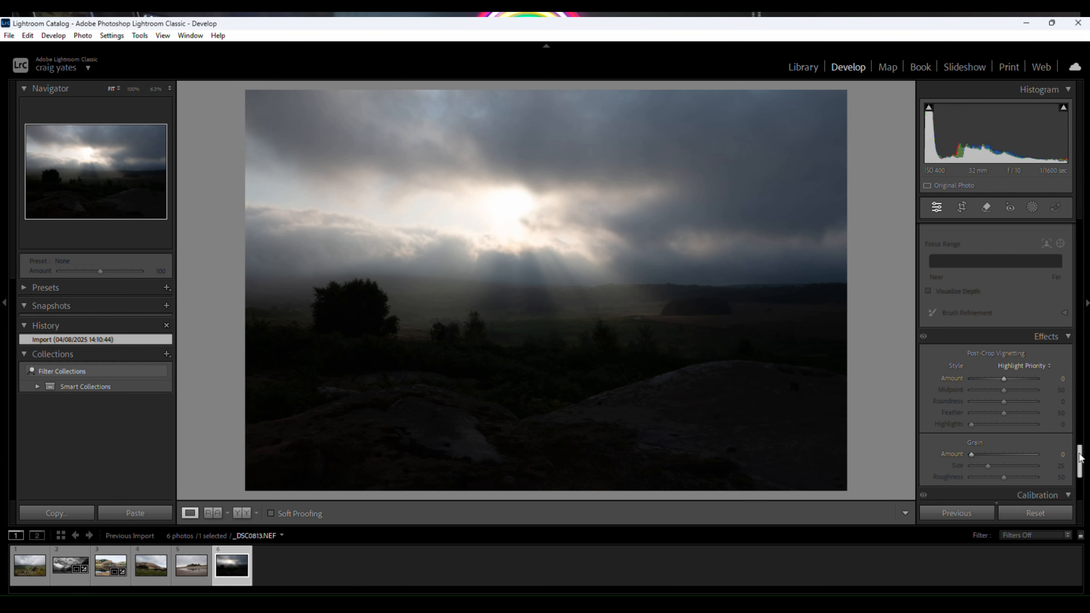
Enable Remove Chromatic Aberration and Profile Corrections on the dark sunbeam photo and apply the Adobe Landscape profile.
left_click_drag(1082, 450, 1079, 386)
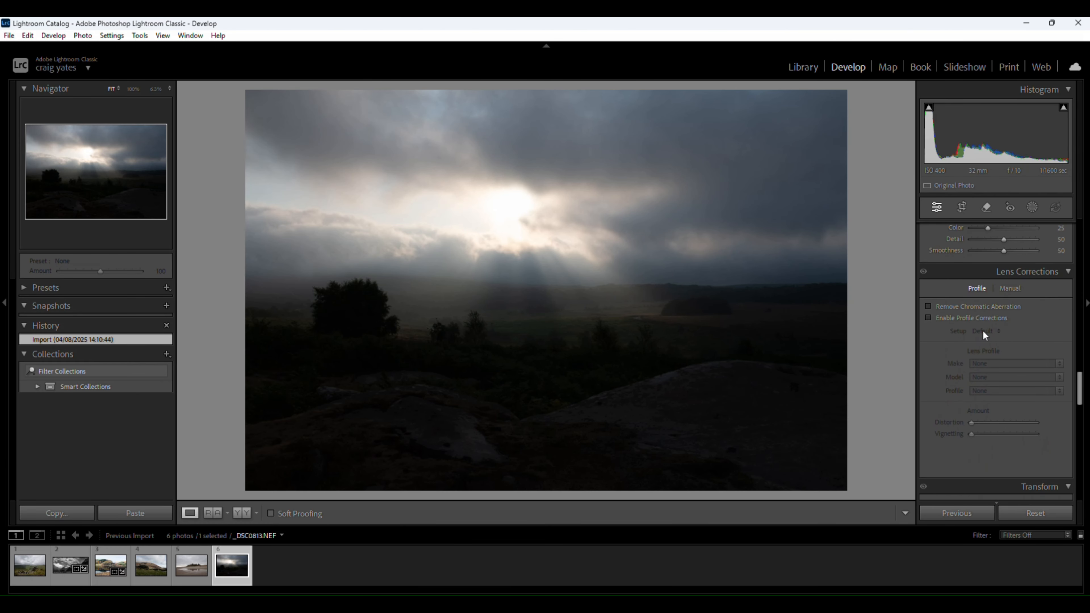
left_click(927, 306)
left_click(926, 317)
left_click_drag(1082, 372, 1066, 212)
left_click(1006, 268)
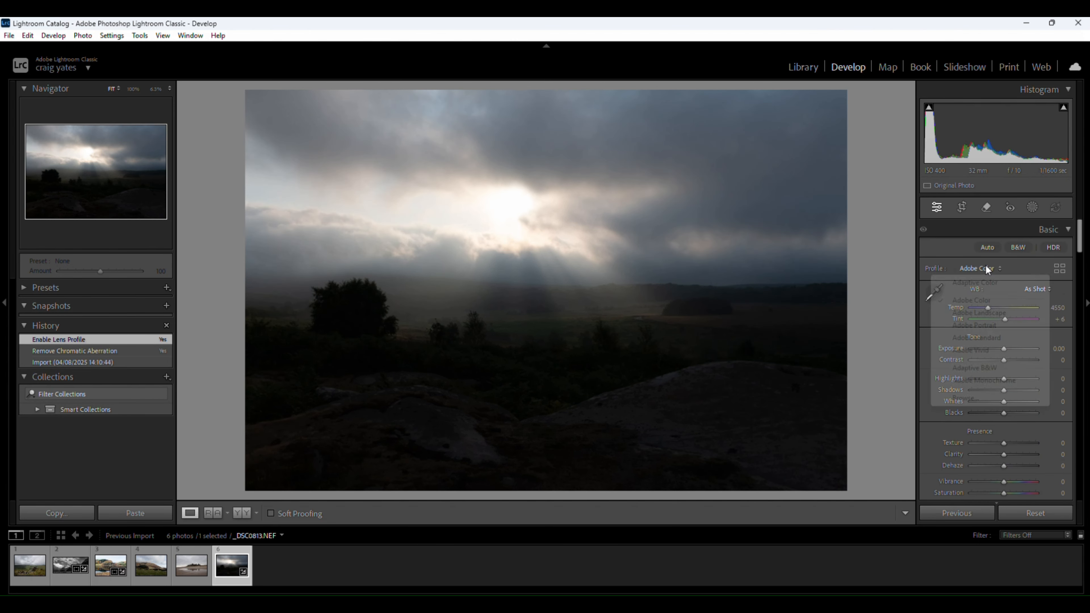
left_click(984, 310)
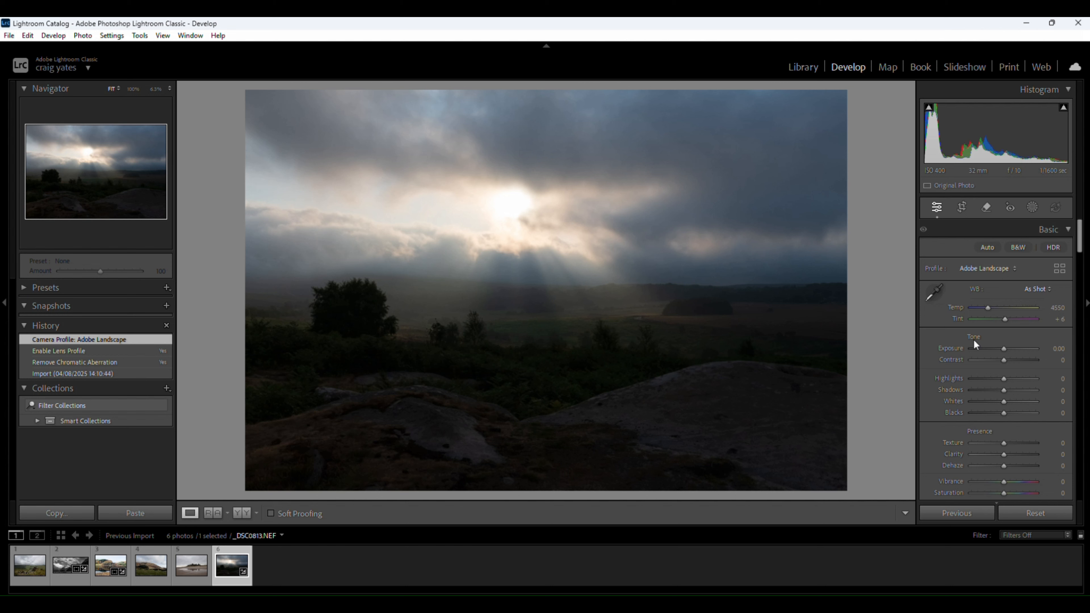
Try darker Exposure levels on the sunbeam photo, and settle the overall Exposure at +0.61.
mouse_move(1003, 349)
left_mouse_down()
mouse_move(1020, 346)
mouse_move(990, 350)
mouse_move(999, 351)
left_mouse_up()
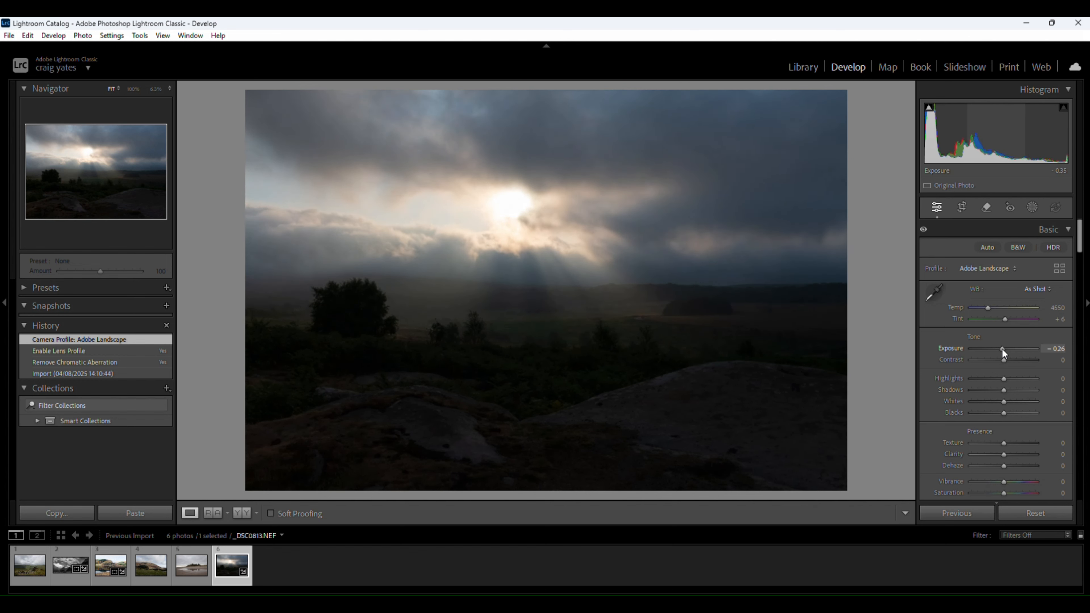
left_click_drag(1004, 350, 991, 351)
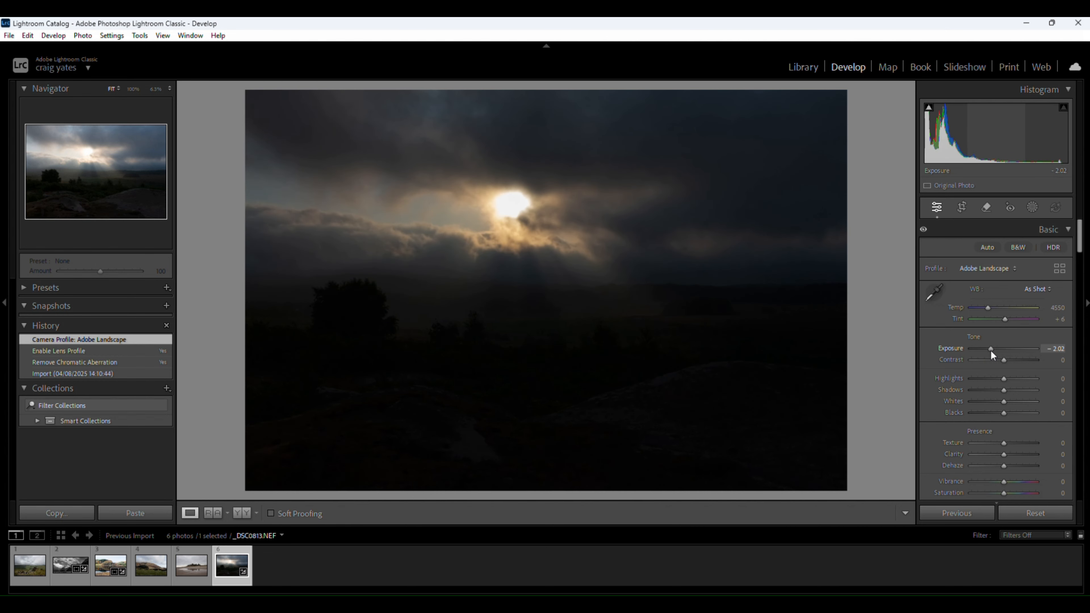
left_click_drag(990, 350, 1006, 350)
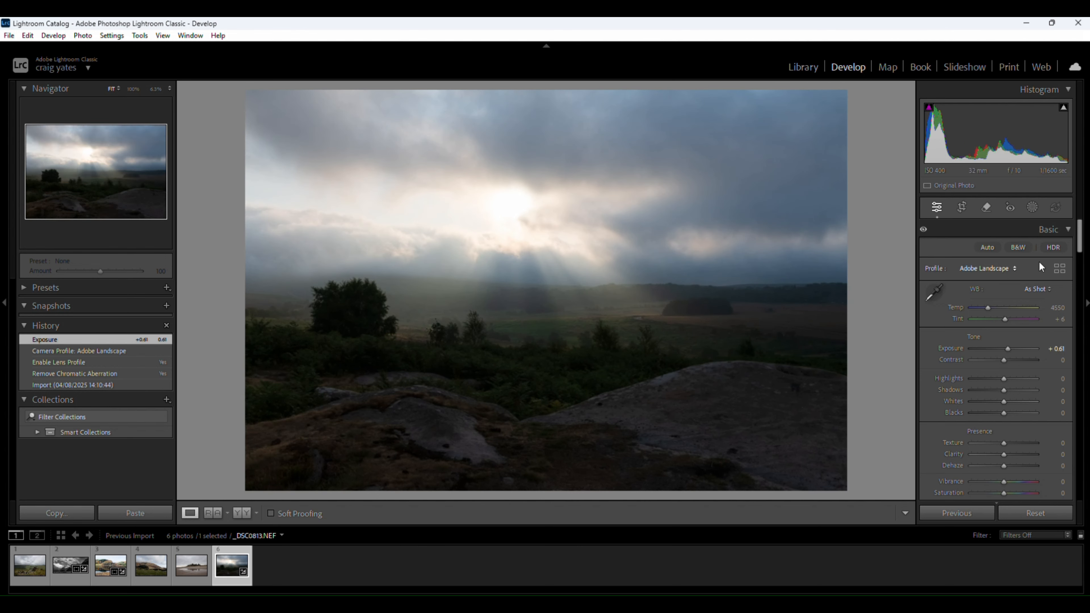
Add a linear gradient mask rising over the foreground with Exposure 1.42, Whites 31 and Blacks -8, and shift it slightly upward.
left_click(1032, 207)
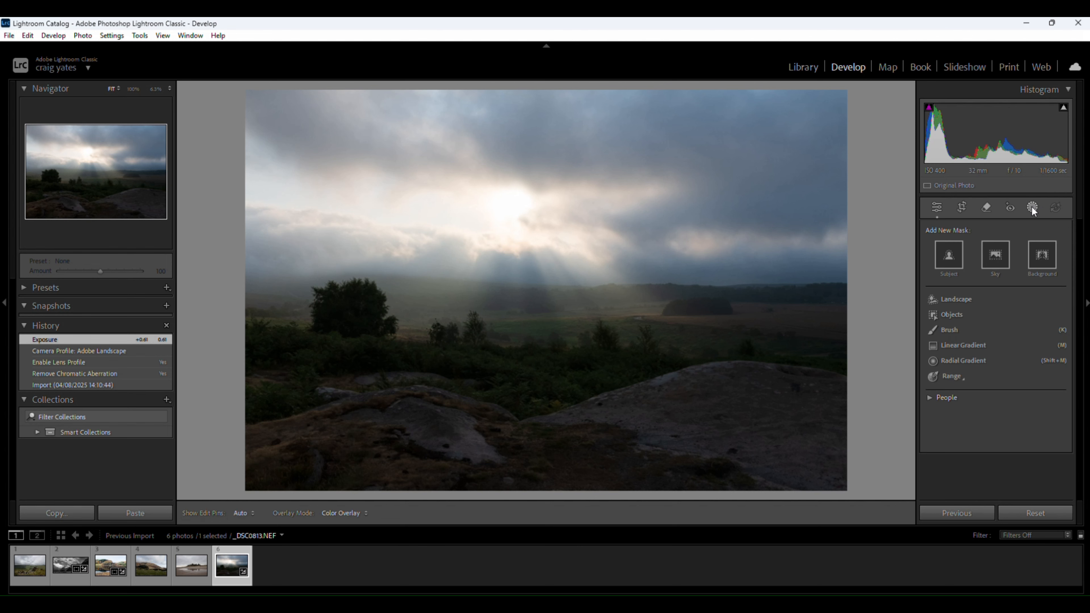
left_click(955, 345)
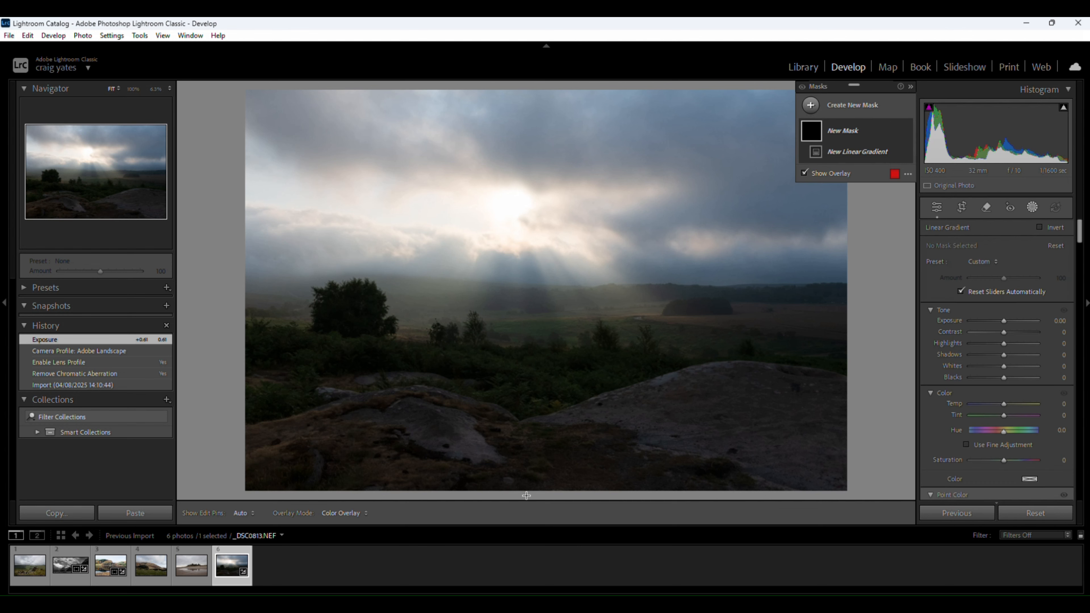
left_click_drag(529, 496, 527, 220)
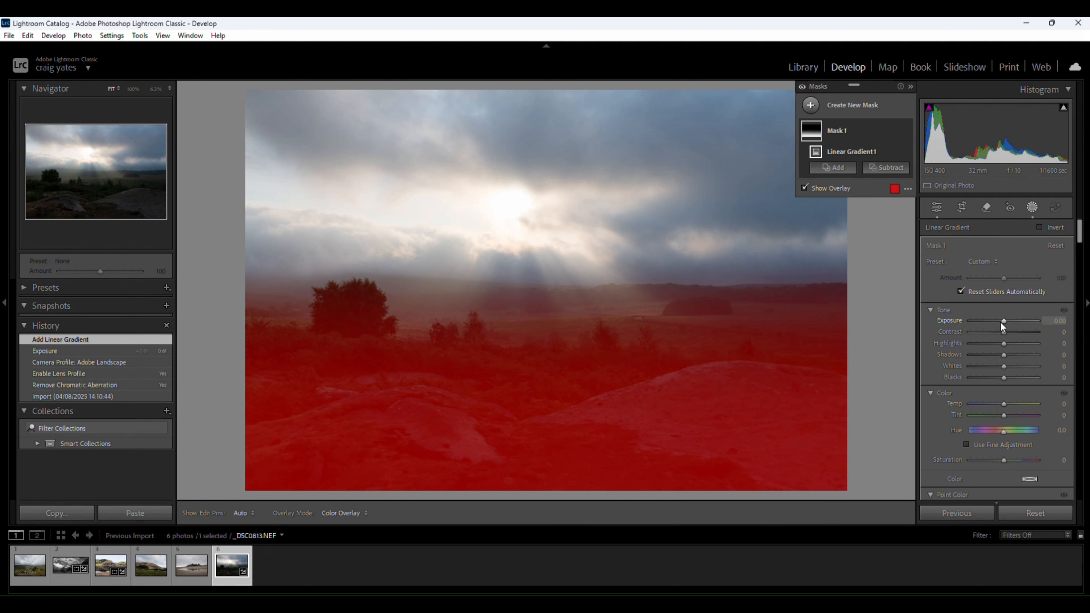
left_click_drag(1000, 322, 1014, 320)
left_click_drag(1011, 368, 1002, 379)
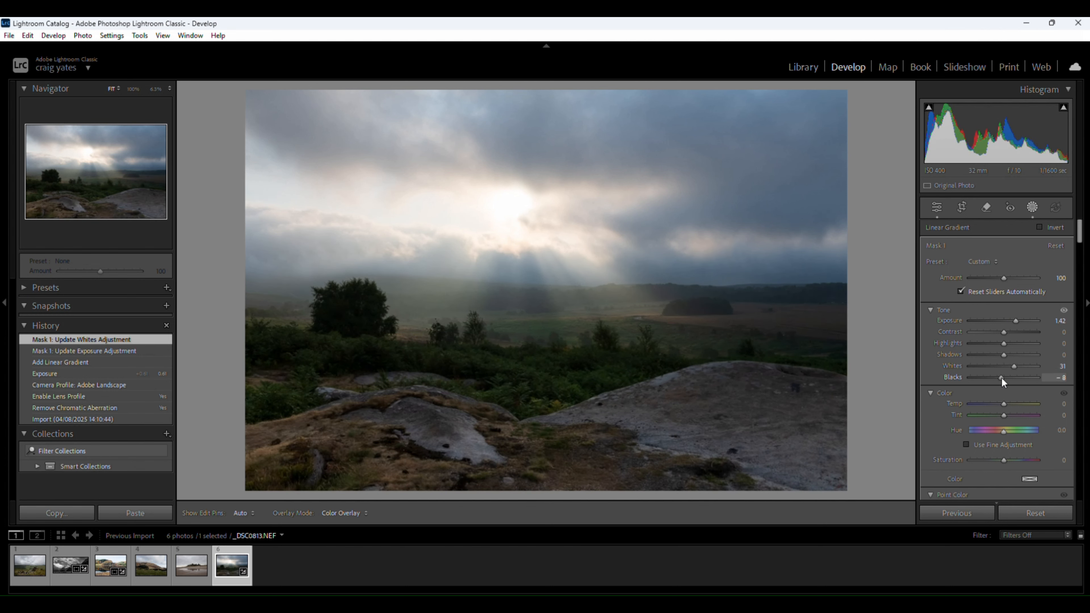
left_click_drag(534, 355, 533, 308)
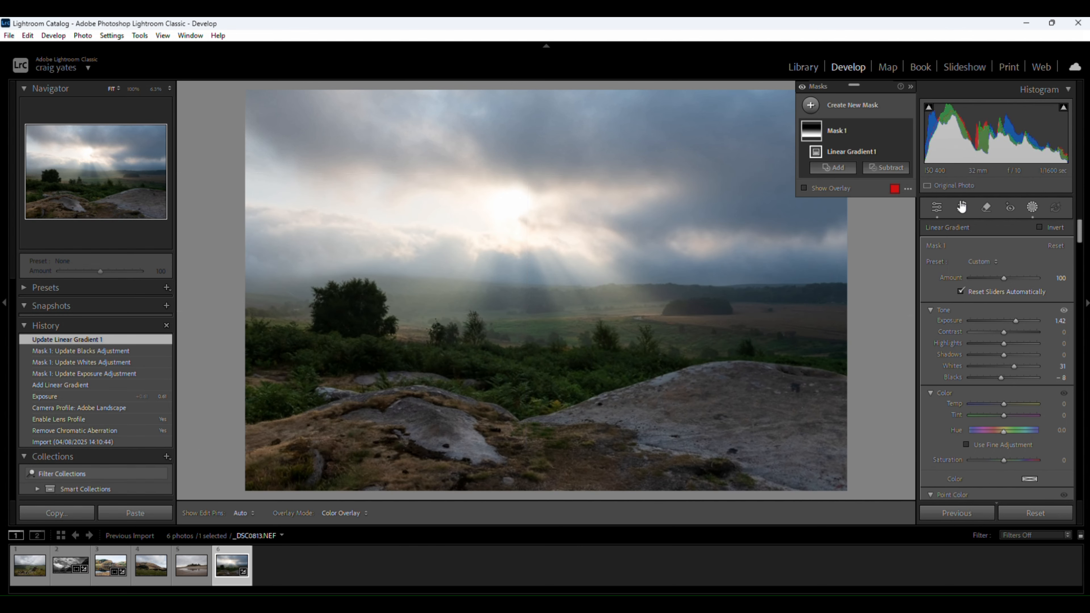
Create a brush mask with size 8.4, paint over the foreground bracken and rock edges, and set its Exposure to 1.76.
left_click(1032, 208)
left_click(1033, 209)
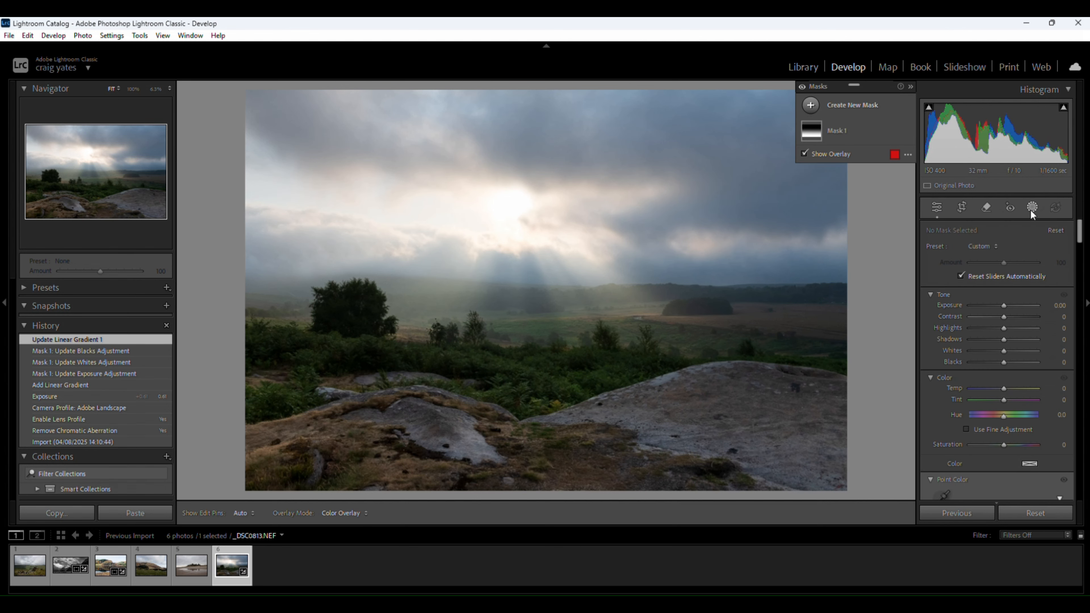
left_click(811, 106)
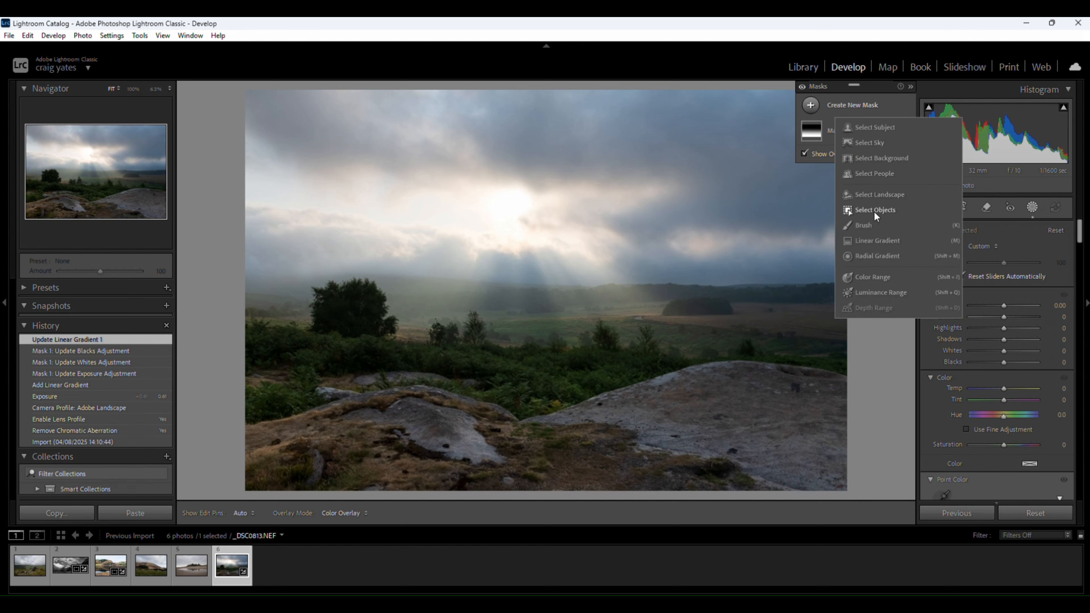
left_click(863, 225)
left_click_drag(974, 253, 980, 254)
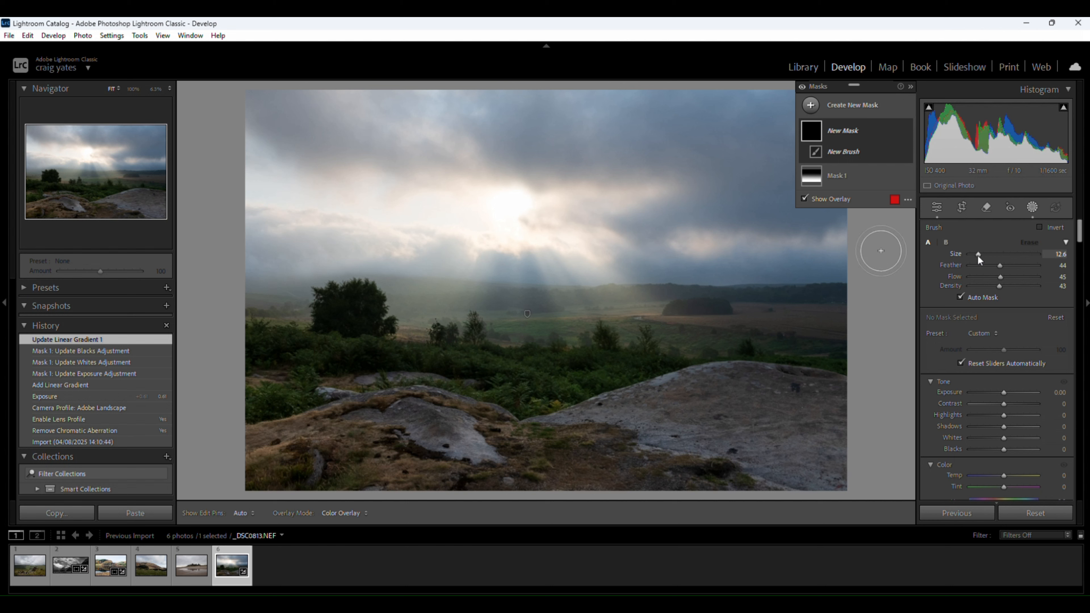
left_click_drag(977, 254, 975, 255)
mouse_move(264, 398)
left_mouse_down()
mouse_move(321, 385)
mouse_move(327, 363)
mouse_move(379, 347)
mouse_move(527, 365)
mouse_move(553, 400)
left_mouse_up()
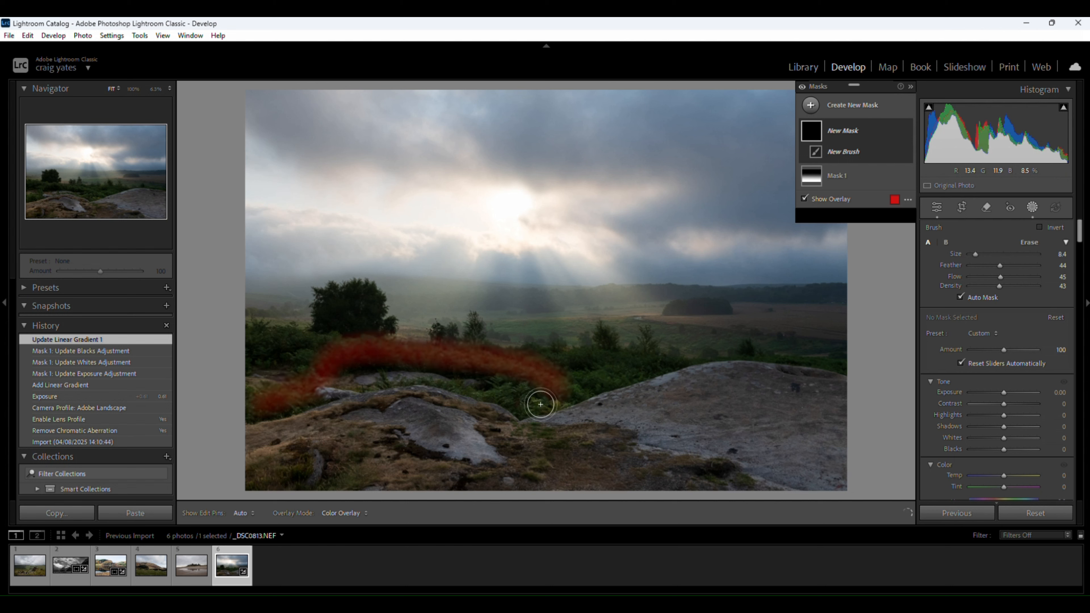
key("h")
mouse_move(253, 448)
left_mouse_down()
mouse_move(409, 393)
mouse_move(487, 414)
mouse_move(531, 468)
mouse_move(502, 422)
mouse_move(424, 391)
mouse_move(373, 393)
mouse_move(222, 454)
mouse_move(258, 425)
mouse_move(358, 405)
mouse_move(546, 424)
mouse_move(717, 364)
left_mouse_up()
left_click_drag(238, 409, 314, 377)
mouse_move(381, 358)
left_mouse_down()
mouse_move(494, 365)
mouse_move(578, 389)
mouse_move(606, 376)
mouse_move(583, 375)
mouse_move(593, 393)
mouse_move(640, 364)
left_mouse_up()
left_click_drag(1003, 397, 1018, 389)
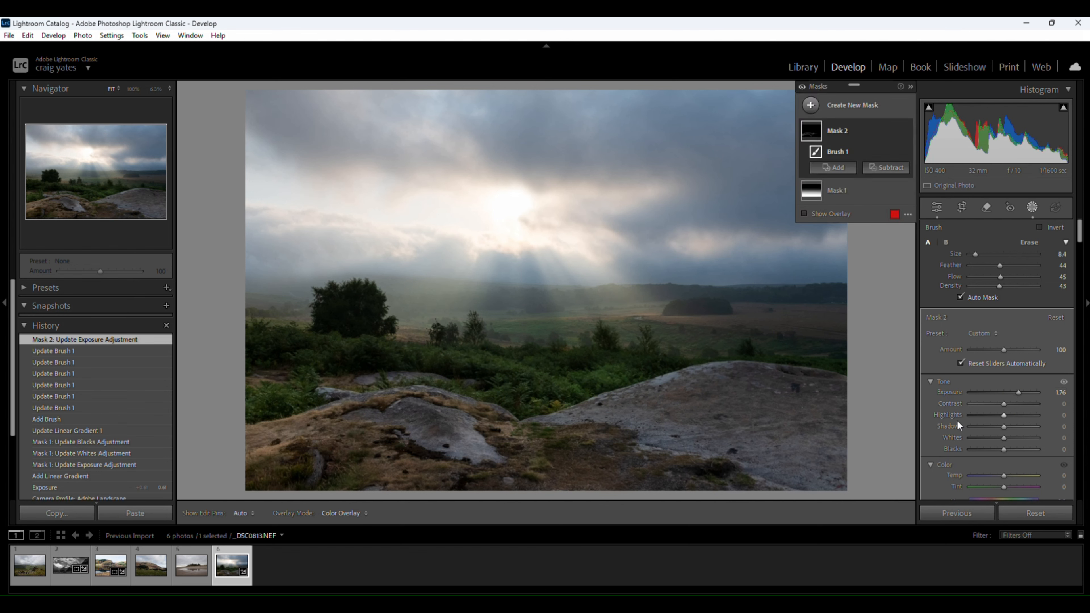
Paint more of the bracken and foreground rocks into the brush mask, and set its Exposure to 2.17 and Whites to 44.
mouse_move(291, 389)
left_mouse_down()
mouse_move(370, 348)
mouse_move(449, 357)
mouse_move(320, 357)
mouse_move(539, 388)
mouse_move(439, 361)
mouse_move(554, 382)
mouse_move(424, 352)
mouse_move(344, 348)
mouse_move(266, 403)
mouse_move(367, 361)
mouse_move(557, 390)
left_mouse_up()
left_click(594, 380)
mouse_move(257, 432)
left_mouse_down()
mouse_move(425, 397)
mouse_move(475, 411)
mouse_move(515, 457)
mouse_move(463, 401)
mouse_move(382, 391)
mouse_move(249, 430)
mouse_move(417, 394)
mouse_move(498, 424)
mouse_move(483, 414)
mouse_move(528, 459)
mouse_move(593, 406)
mouse_move(711, 367)
mouse_move(593, 419)
left_mouse_up()
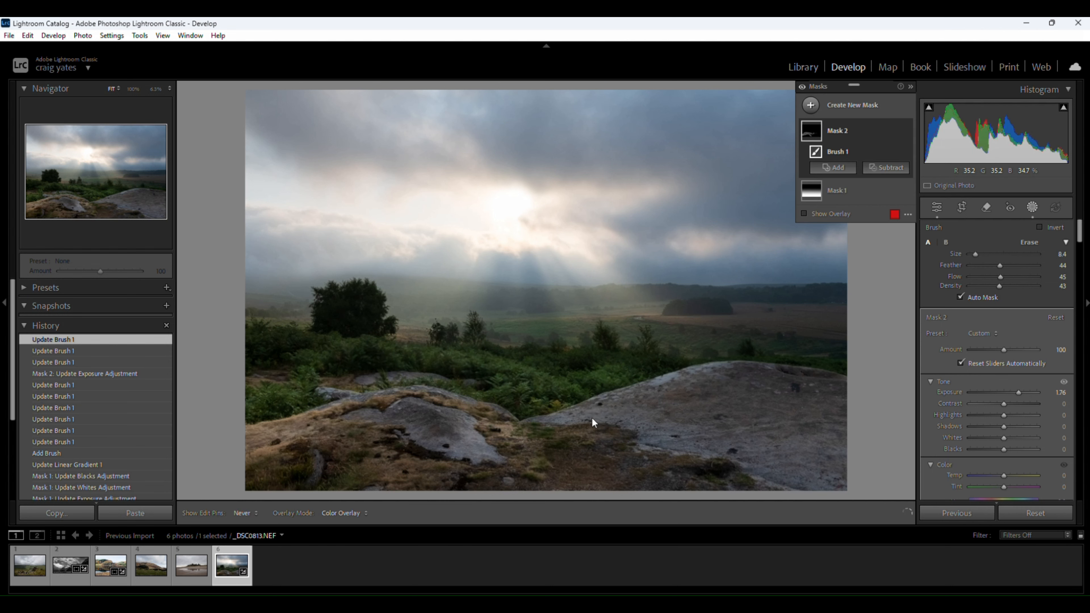
mouse_move(344, 349)
left_mouse_down()
mouse_move(304, 370)
mouse_move(448, 360)
mouse_move(531, 382)
left_mouse_up()
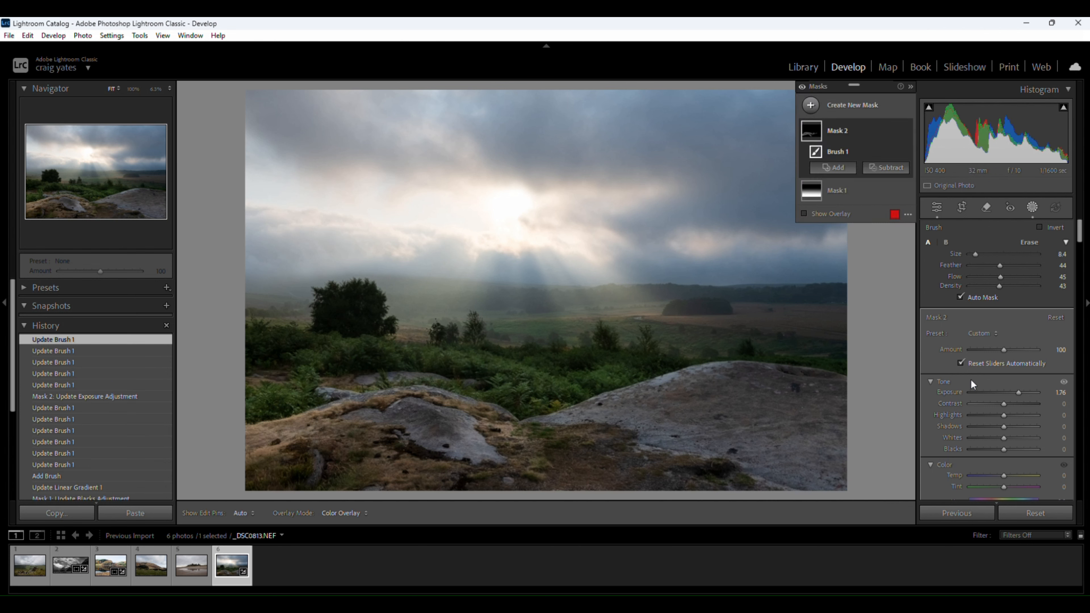
left_click_drag(1021, 392, 1023, 391)
left_click_drag(1004, 438, 1020, 438)
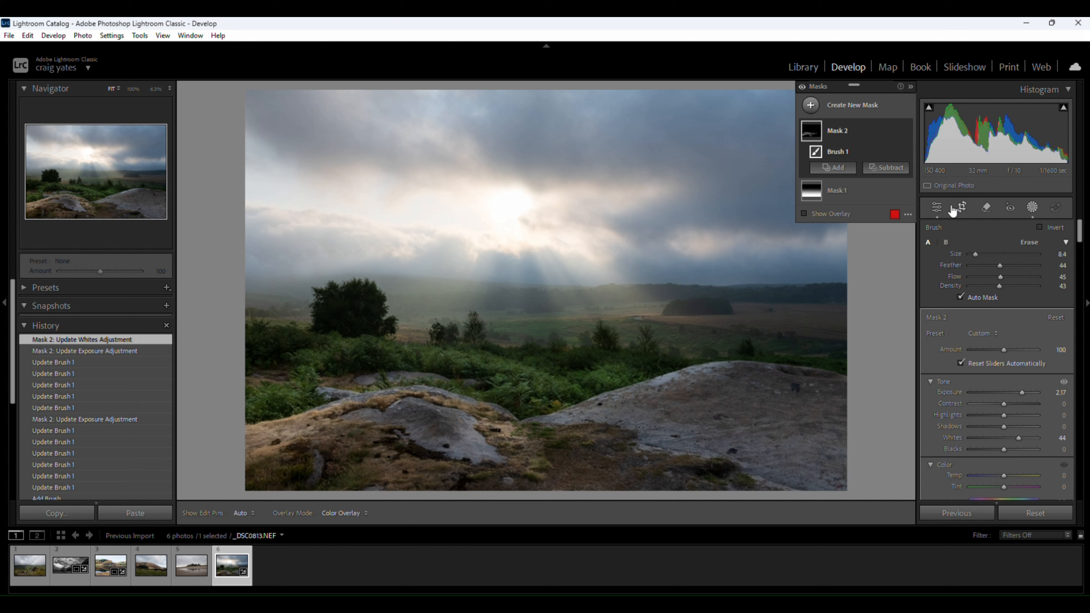
Add a linear gradient mask descending over the sky to just below the horizon, with Highlights -100 and Exposure about -0.95.
left_click(938, 207)
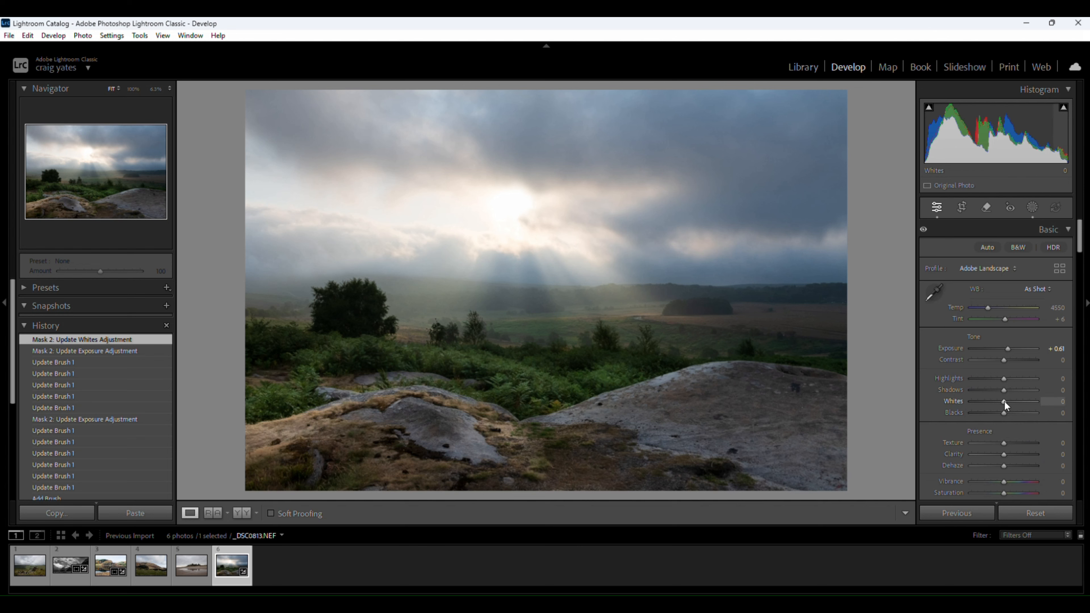
left_click(1032, 207)
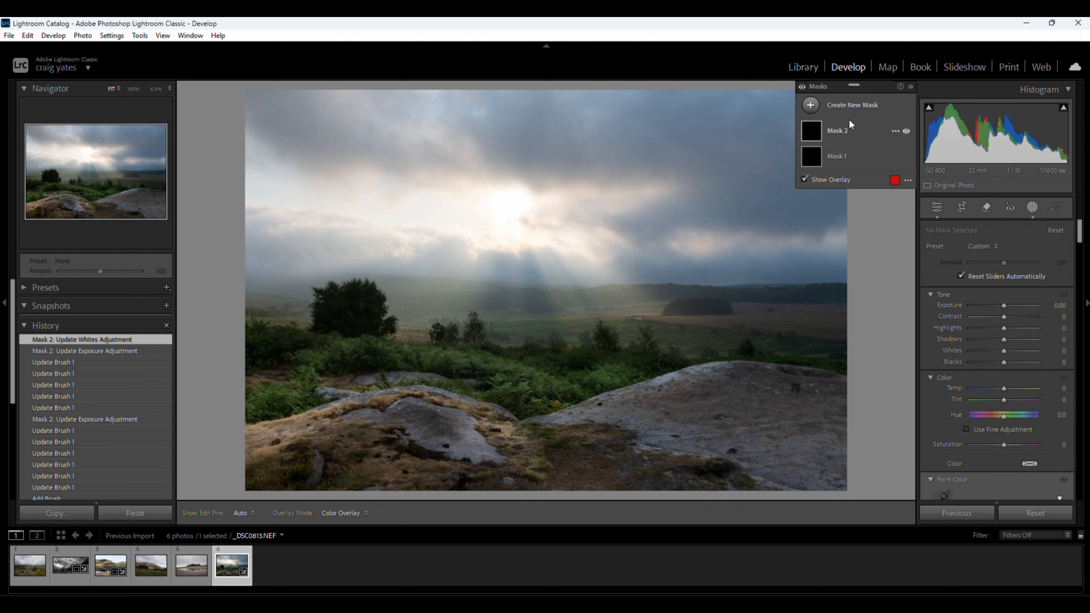
left_click(811, 105)
left_click(873, 243)
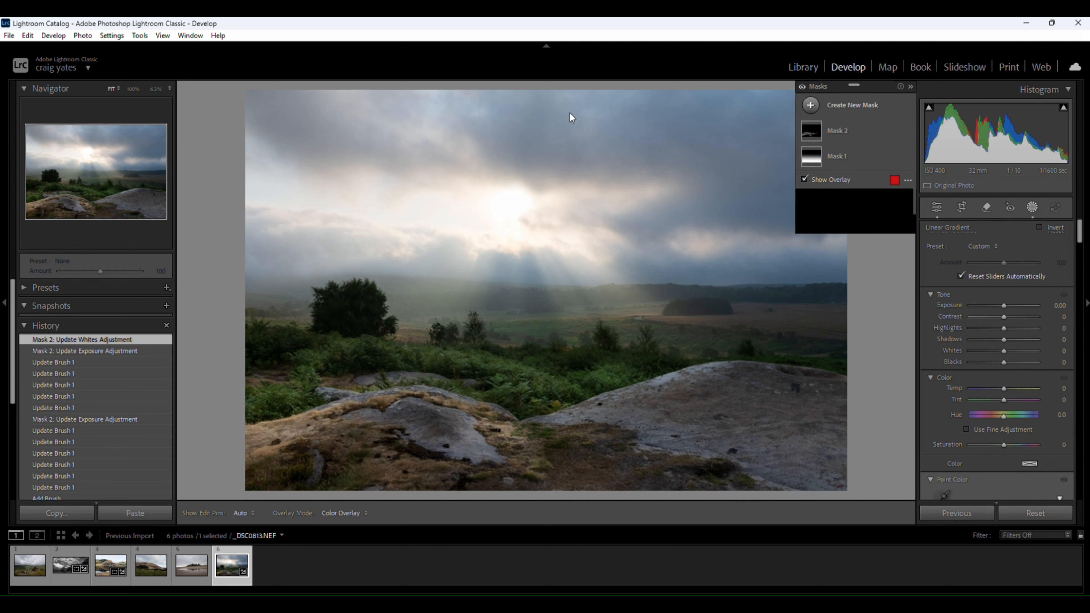
left_click_drag(556, 85, 555, 360)
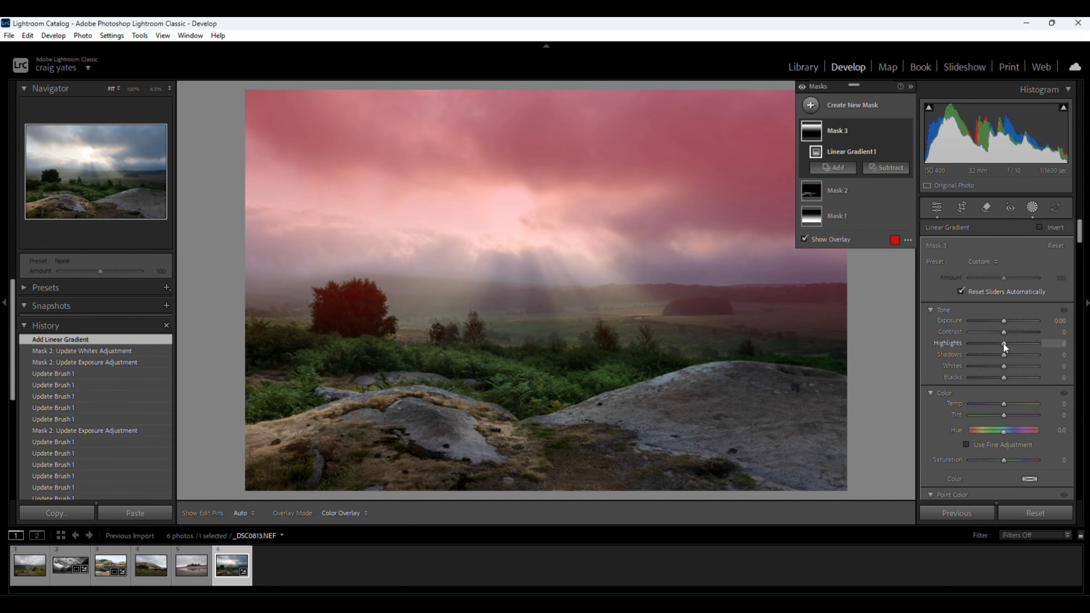
left_click_drag(1004, 344, 997, 319)
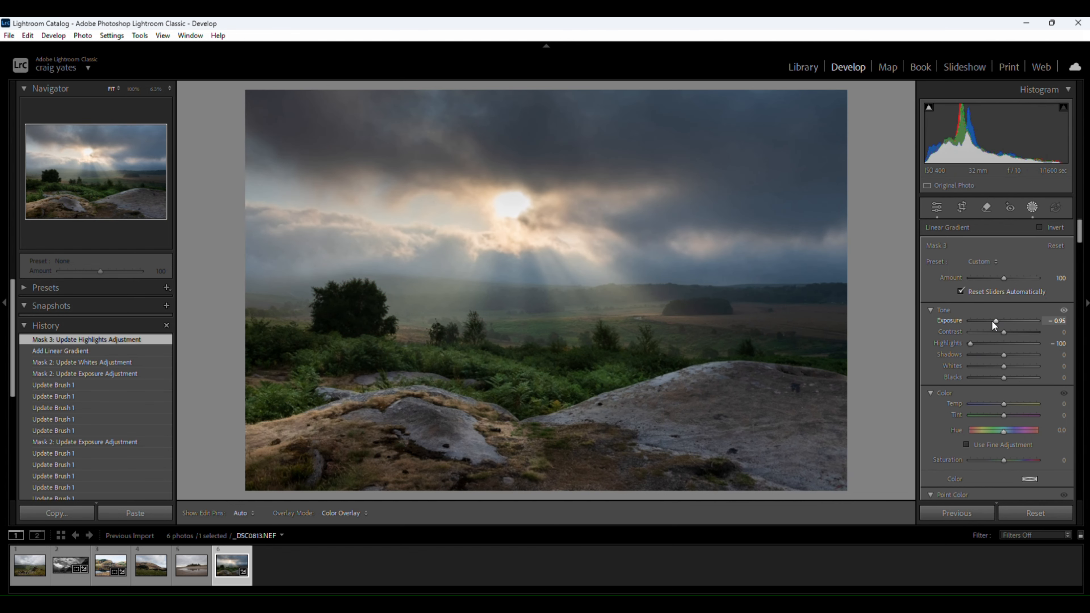